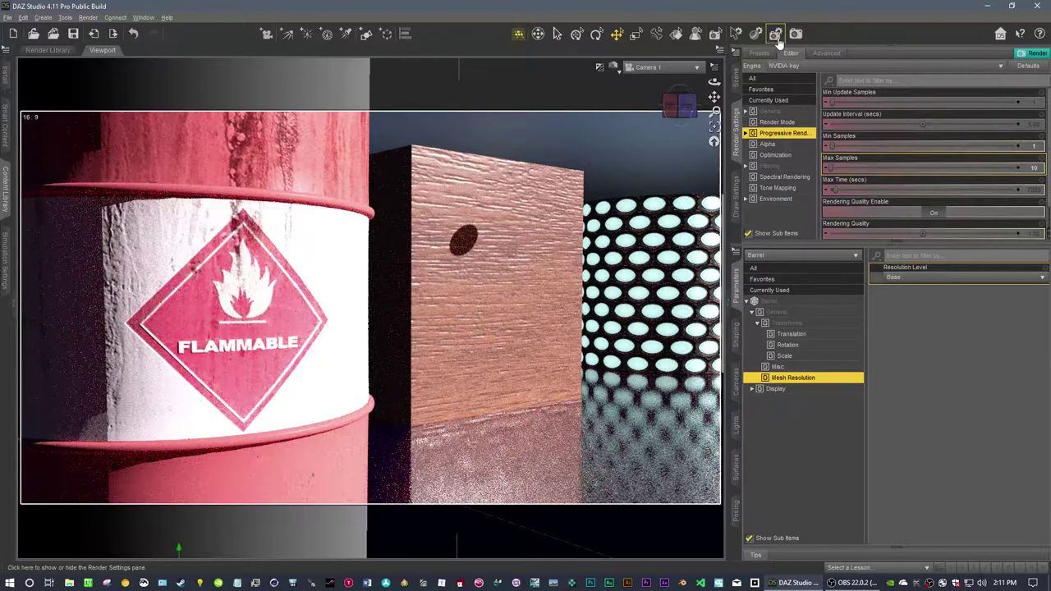
- Make the post denoiser available and enabled in the render filtering settings, and return to the progressive rendering settings
click(776, 167)
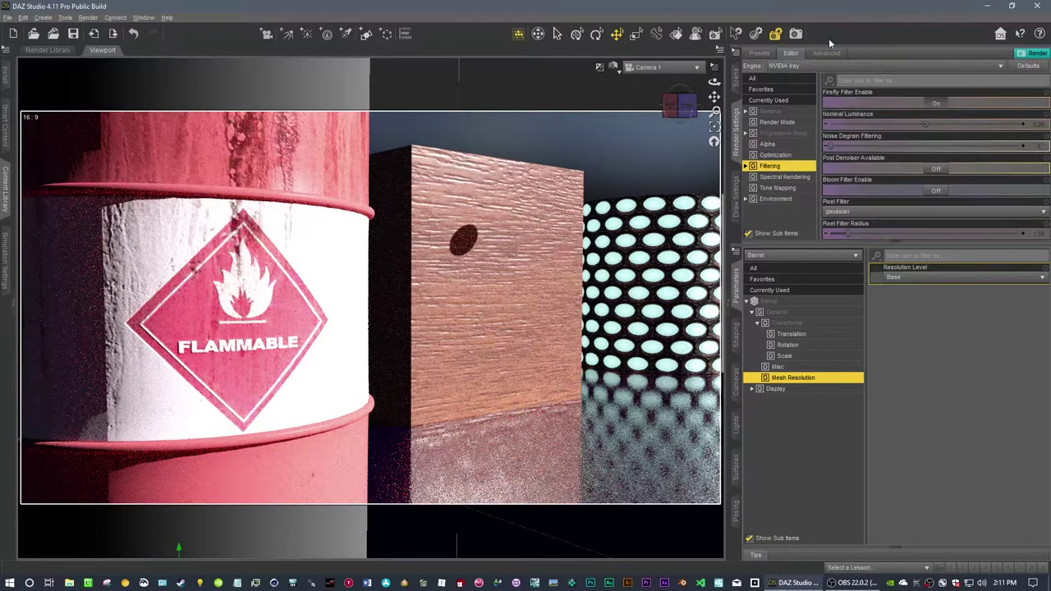
click(937, 170)
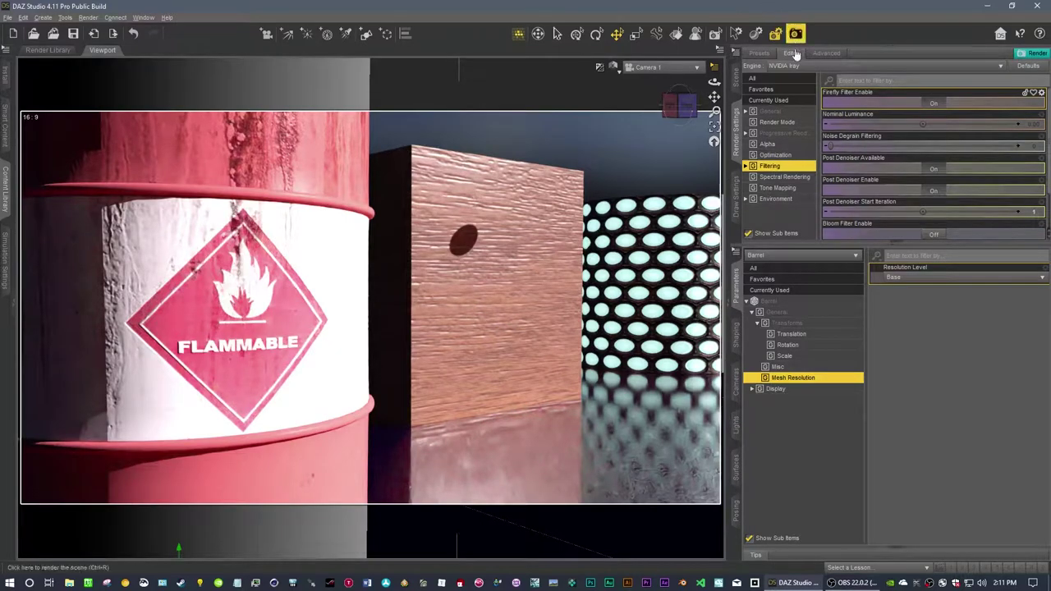
click(784, 133)
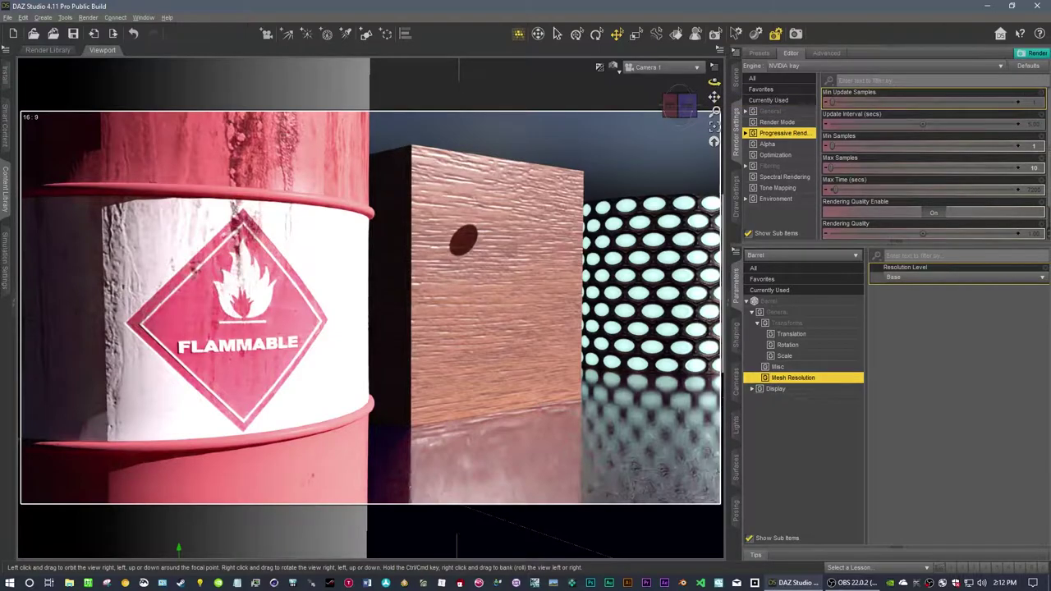
- Inspect the denoised barrel, wooden cube and spotted cylinder up close and from several angles
mouse_move(714, 81)
mouse_down()
mouse_move(709, 51)
mouse_move(714, 83)
mouse_up()
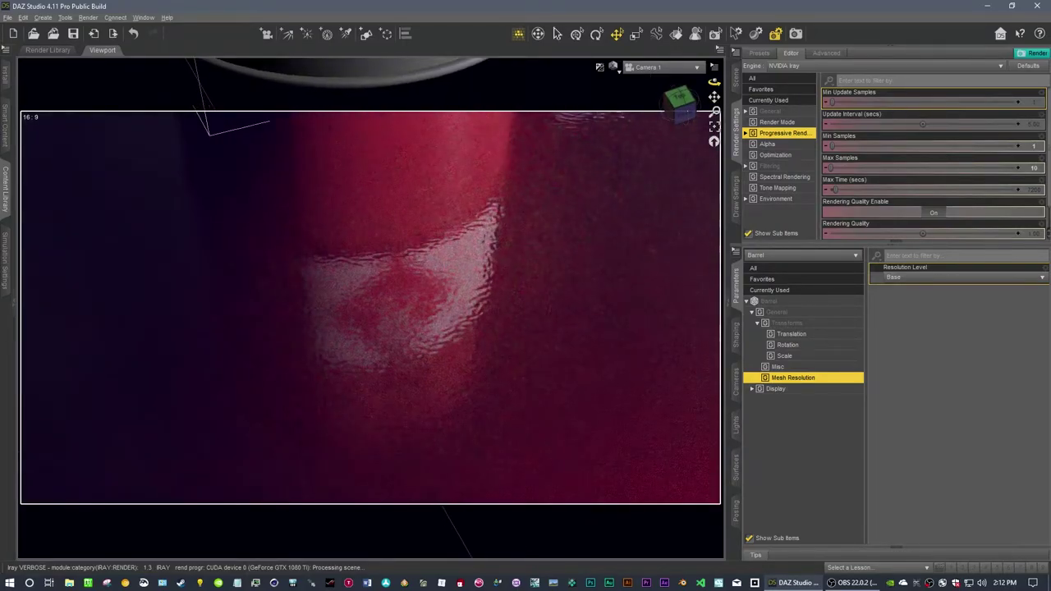
drag(714, 82, 714, 97)
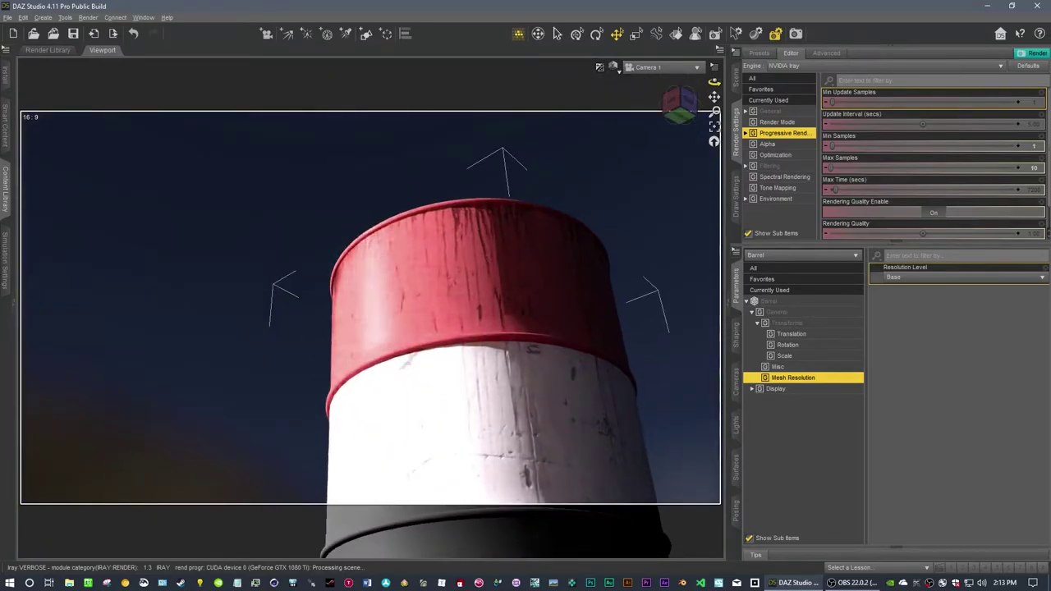
drag(714, 82, 681, 82)
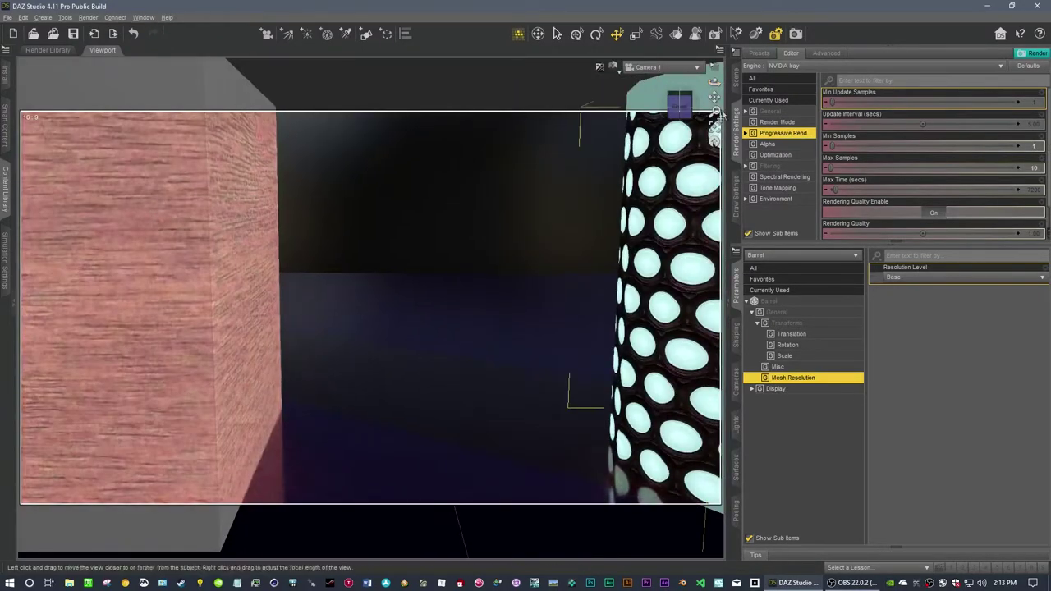
mouse_move(713, 97)
right_down()
mouse_move(714, 132)
mouse_move(755, 156)
mouse_move(780, 164)
mouse_move(735, 104)
mouse_move(808, 132)
mouse_move(712, 115)
right_up()
mouse_move(714, 82)
mouse_down()
mouse_move(751, 80)
mouse_move(726, 82)
mouse_up()
- Move PointLight 1 sideways from the cylinder across the scene until it sits above the barrel
click(737, 86)
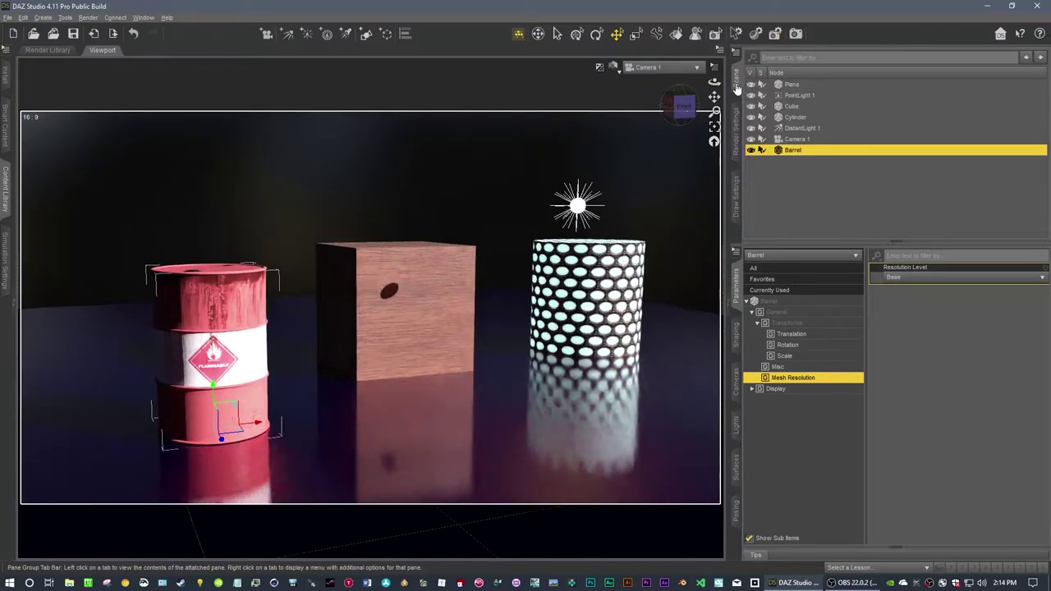
click(795, 95)
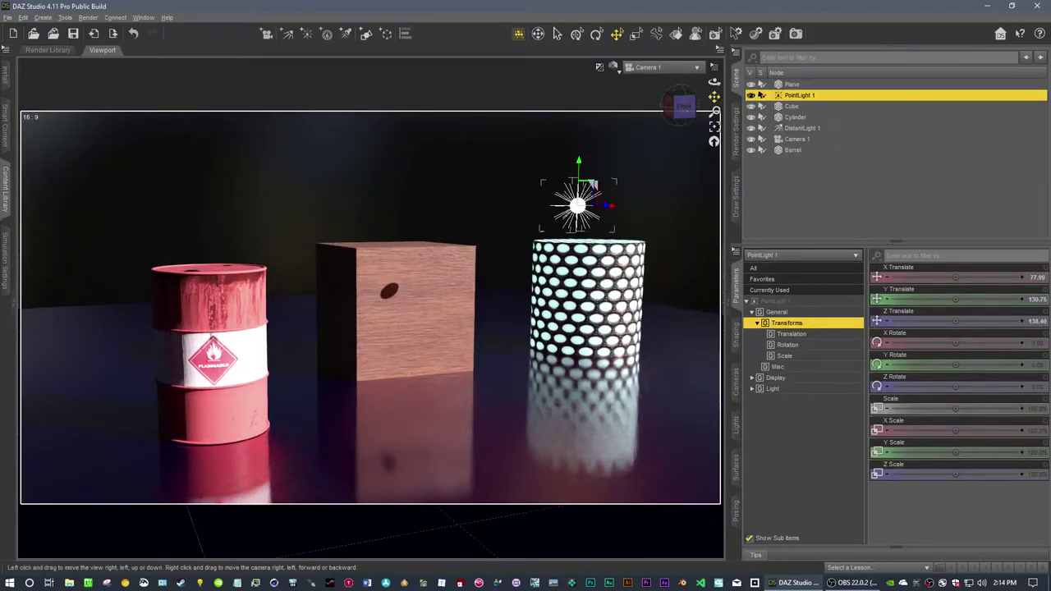
drag(714, 97, 714, 99)
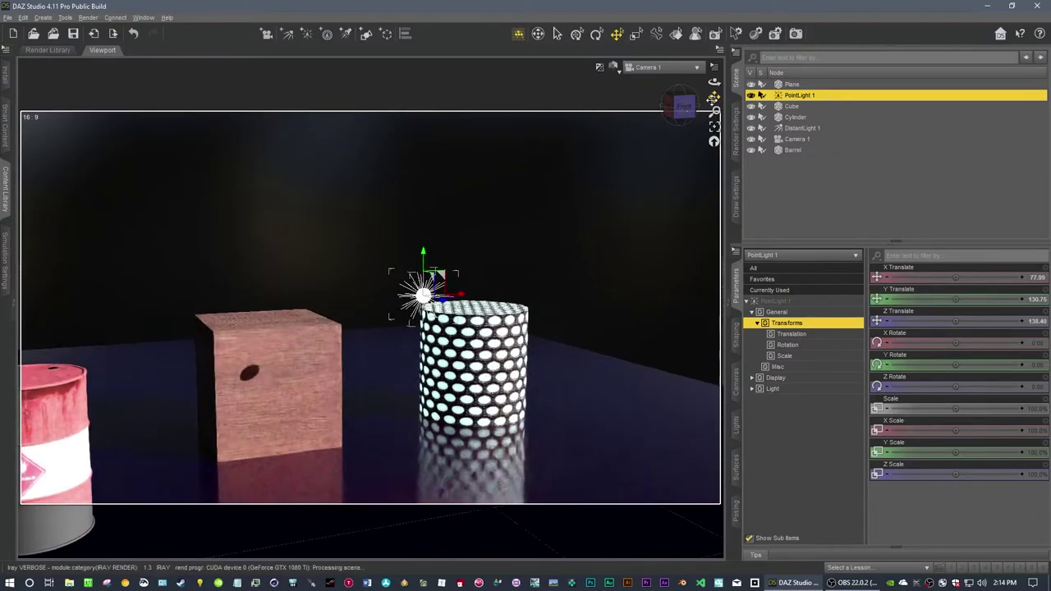
right_drag(715, 82, 714, 83)
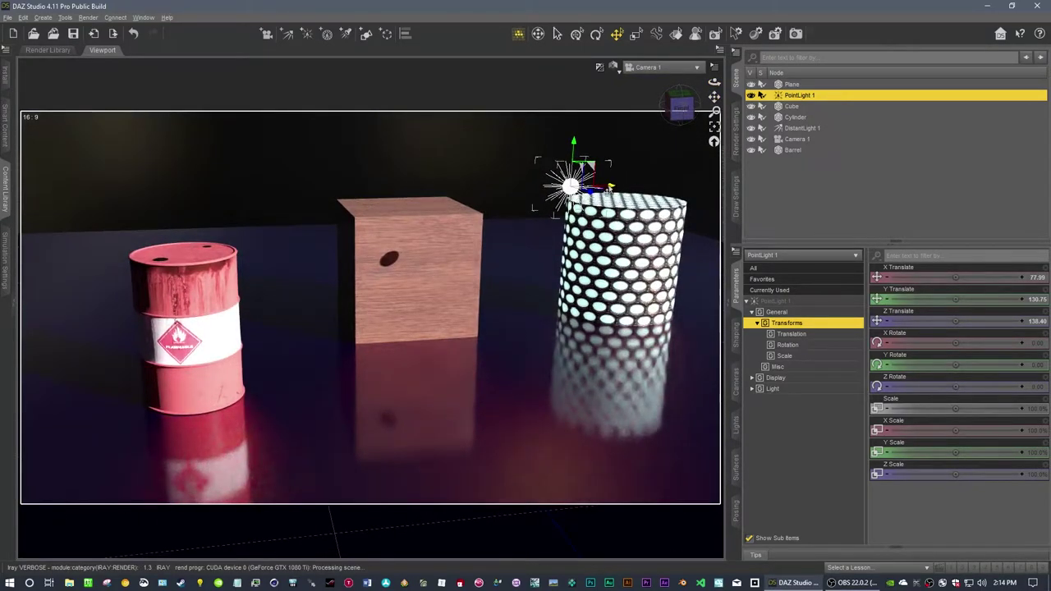
drag(606, 190, 172, 212)
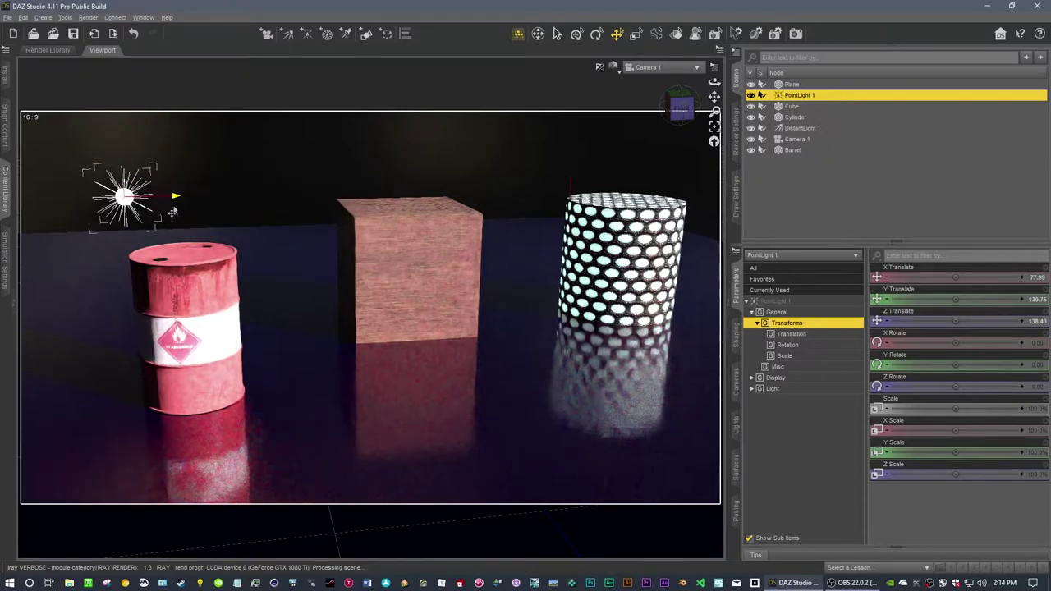
- Rotate DistantLight 1 to about X -48, Y -38 and Z 34 so it casts from another direction
click(800, 129)
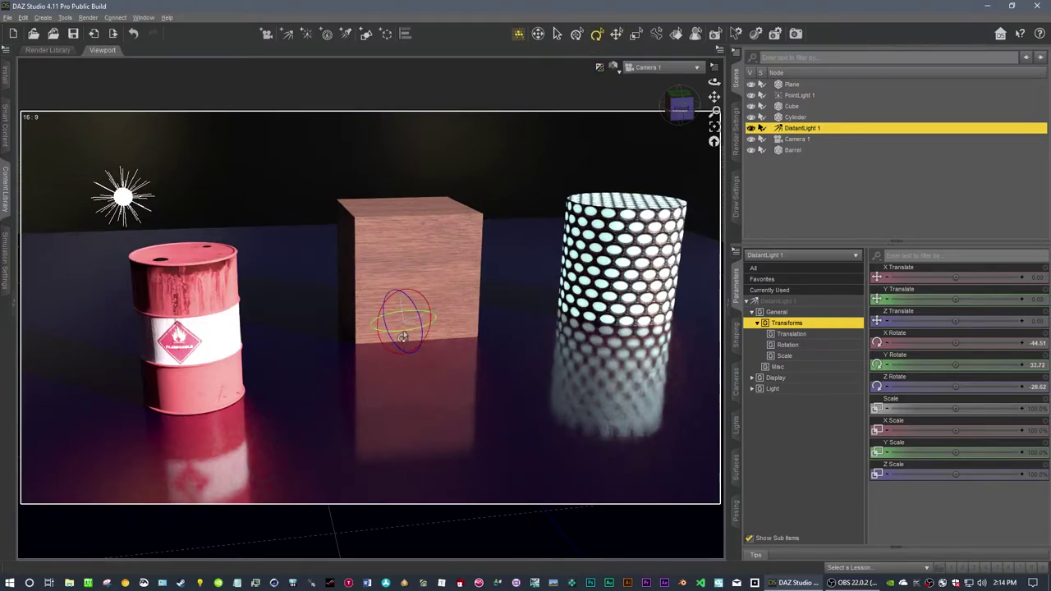
drag(403, 337, 426, 332)
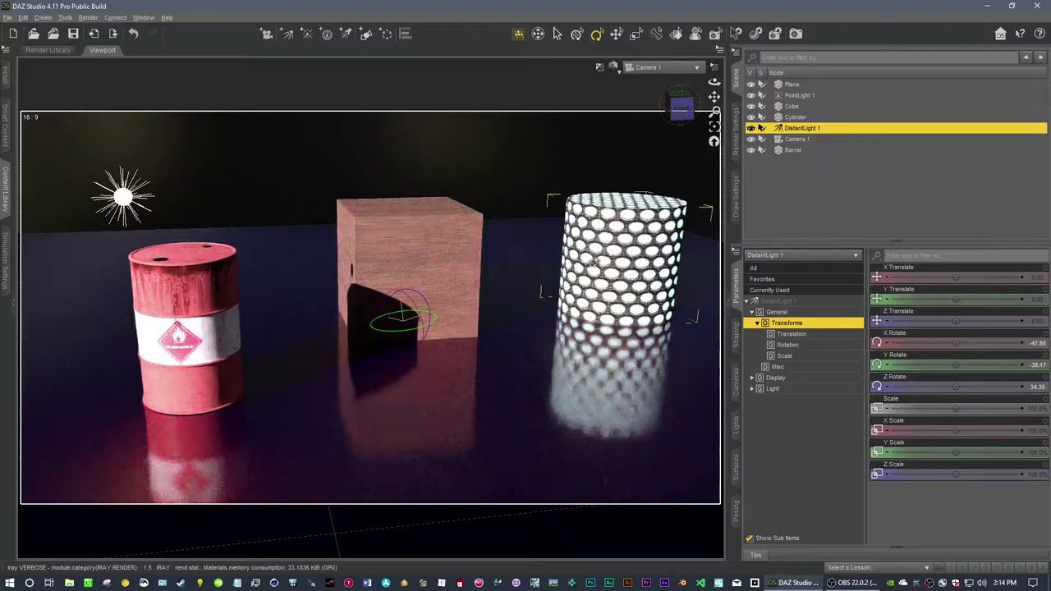
- Set the luminous flux of DistantLight 1 to 0 lumens
click(792, 95)
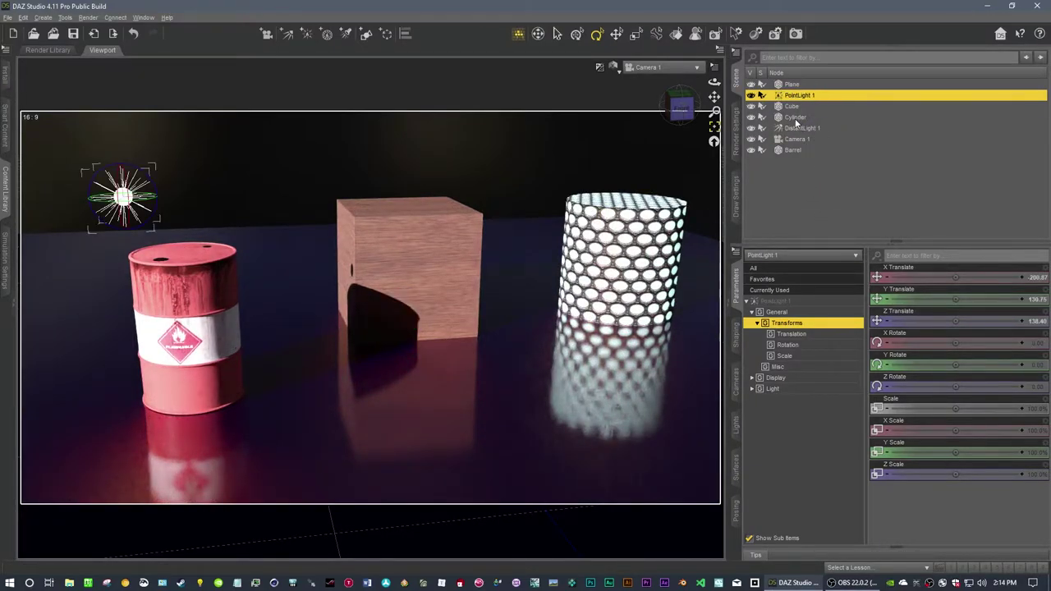
click(797, 128)
click(775, 389)
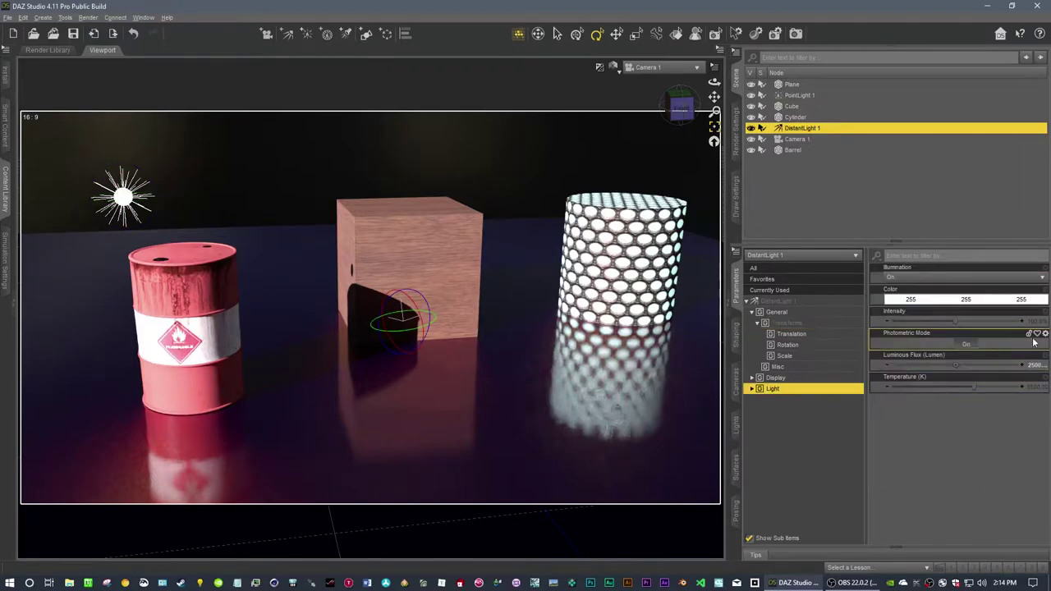
click(1035, 369)
text(0)
key(Return)
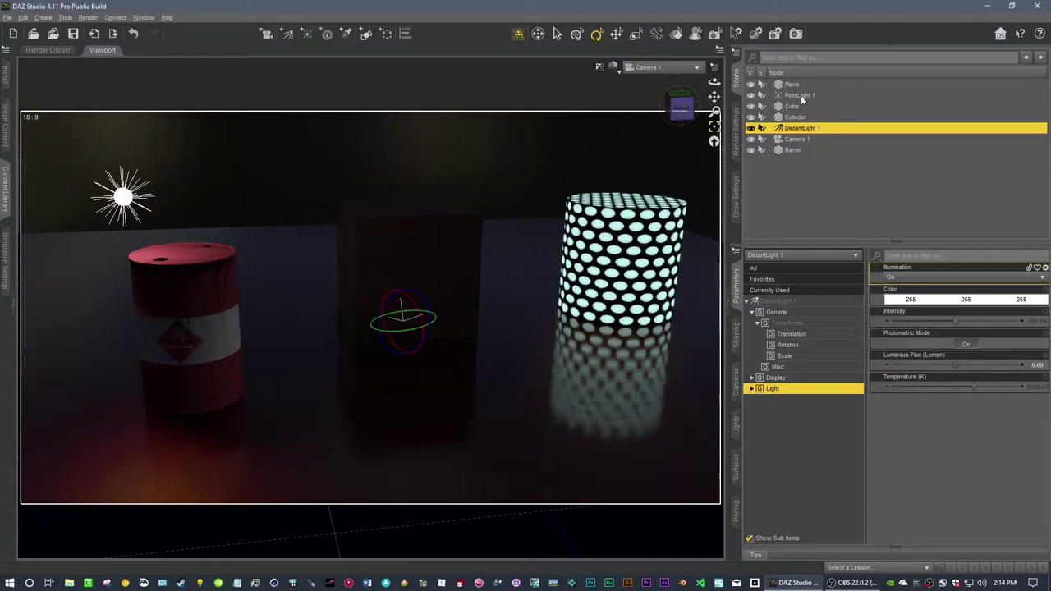
- Raise the luminous flux of PointLight 1, first to 350000 lumens and then considerably higher
click(800, 96)
click(957, 474)
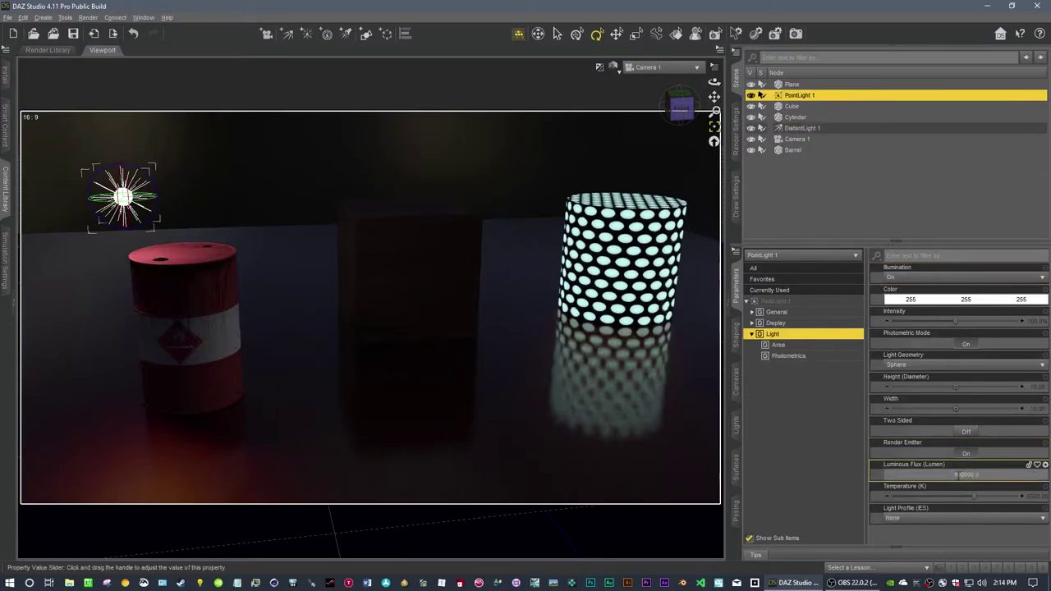
key(Return)
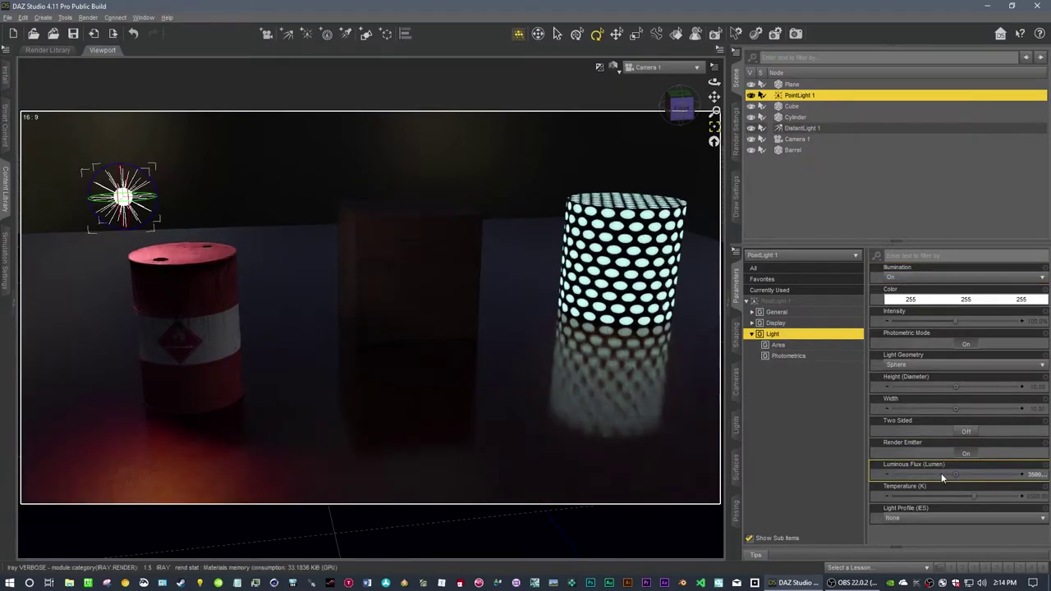
click(1041, 474)
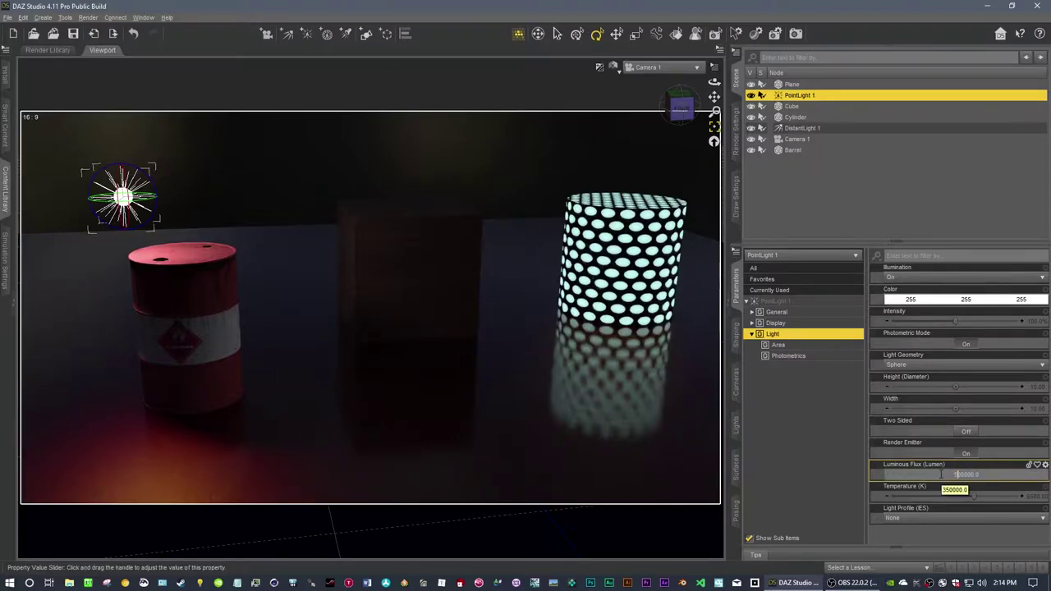
text(50)
key(Return)
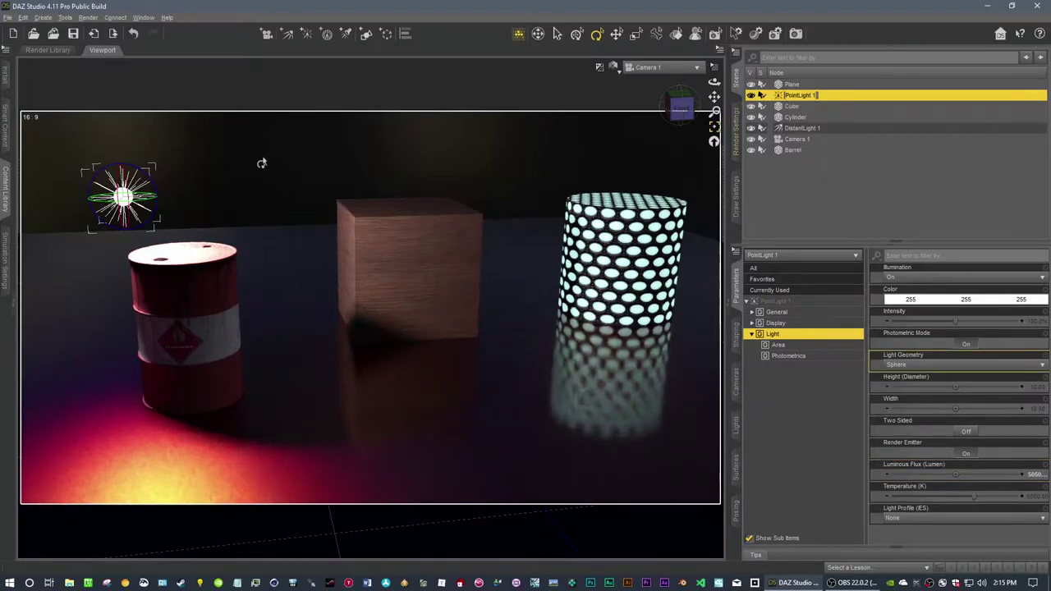
- Move PointLight 1 back over to the cylinder and lower it to about the cylinder's mid-height
click(617, 34)
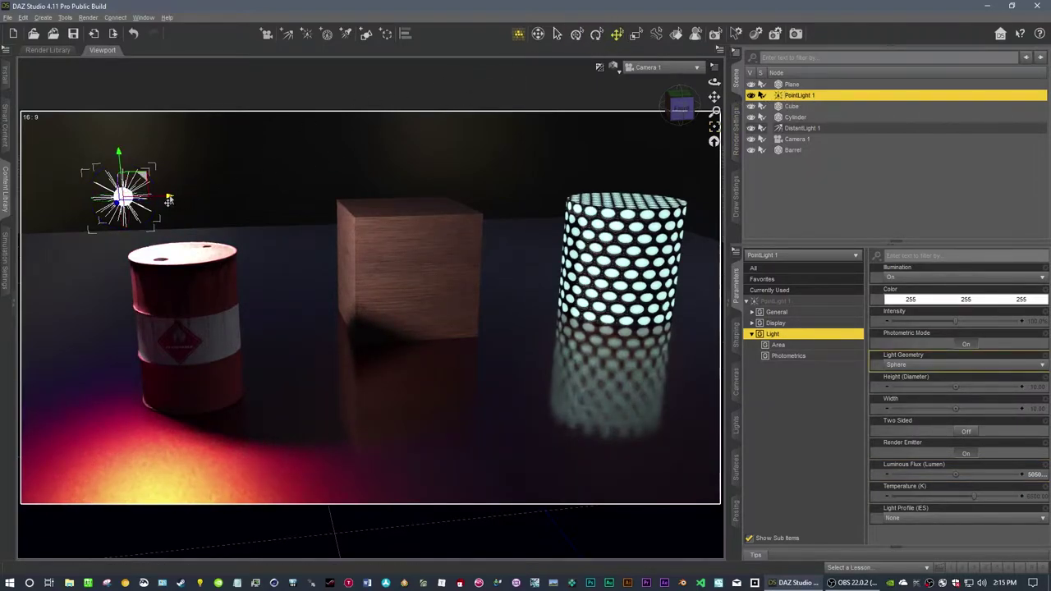
drag(168, 201, 584, 168)
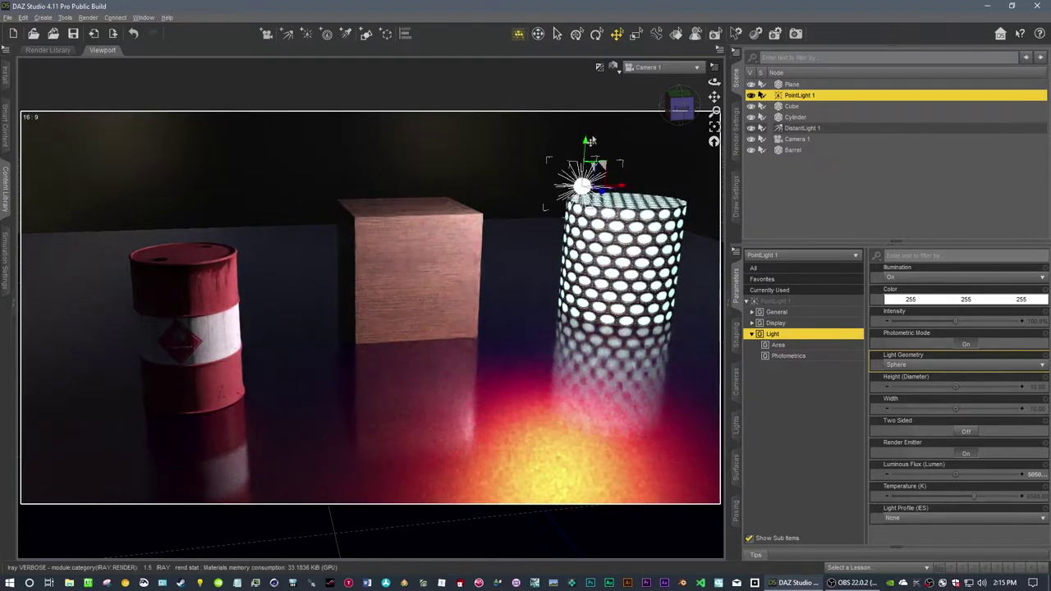
click(584, 144)
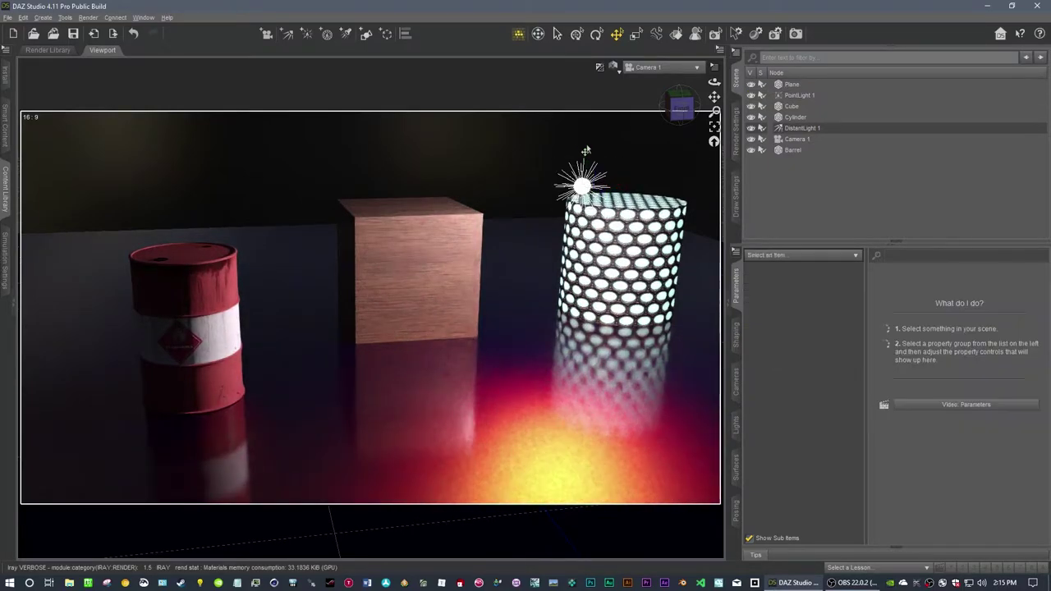
click(807, 96)
drag(584, 148, 578, 235)
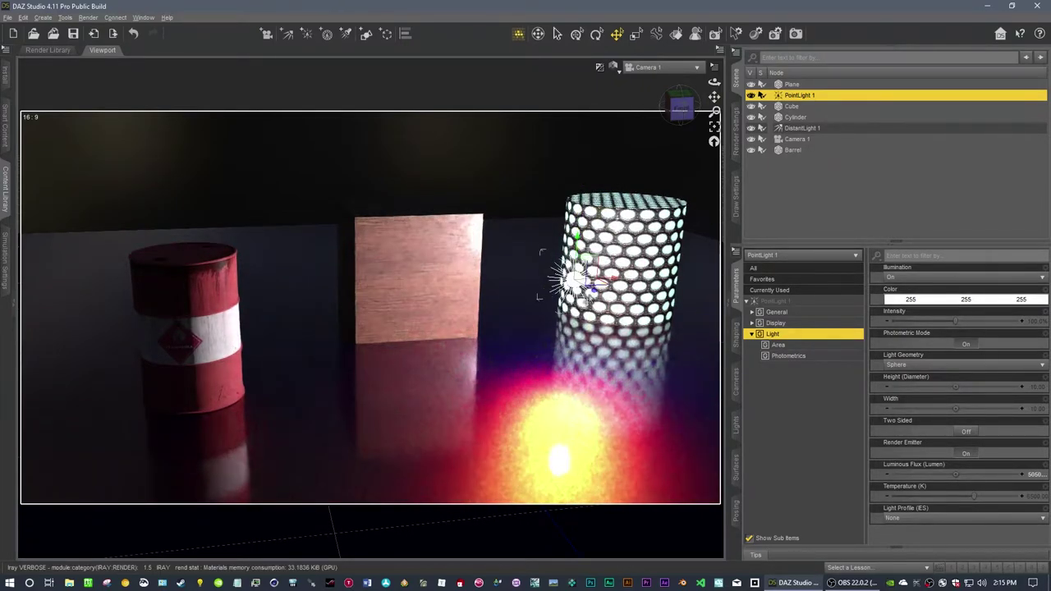
- Move PointLight 1 across to the far side of the barrel and raise it above the barrel's top
drag(628, 318, 44, 364)
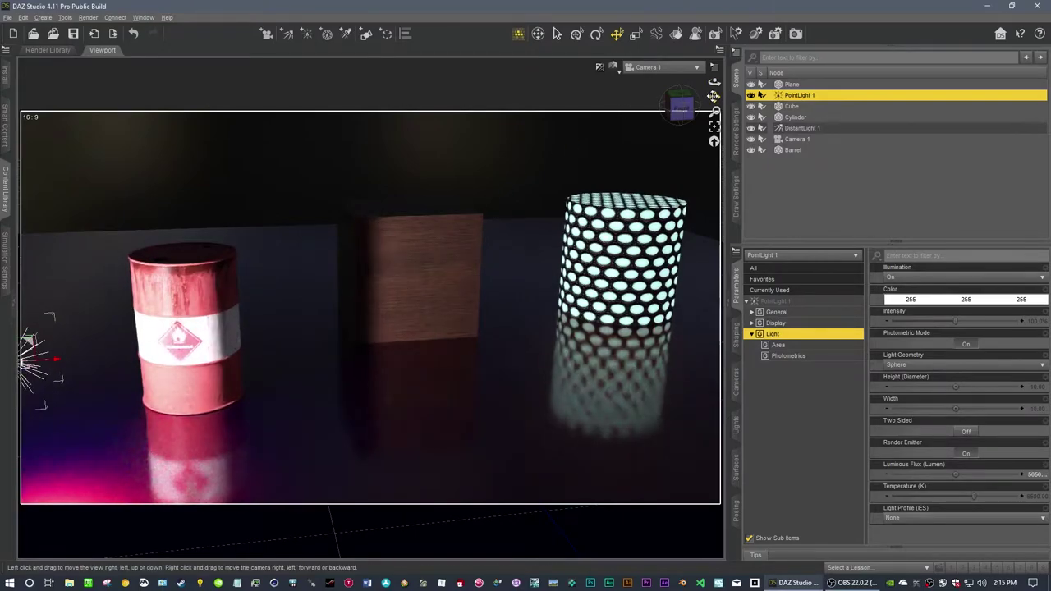
mouse_move(712, 96)
mouse_down()
mouse_move(697, 97)
mouse_move(711, 100)
mouse_up()
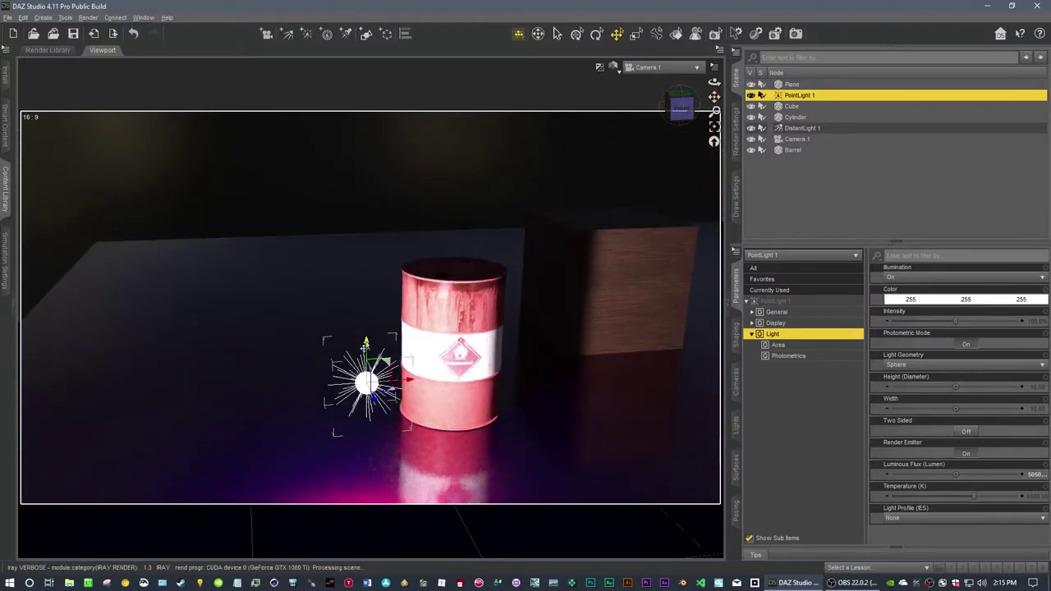
drag(366, 338, 381, 131)
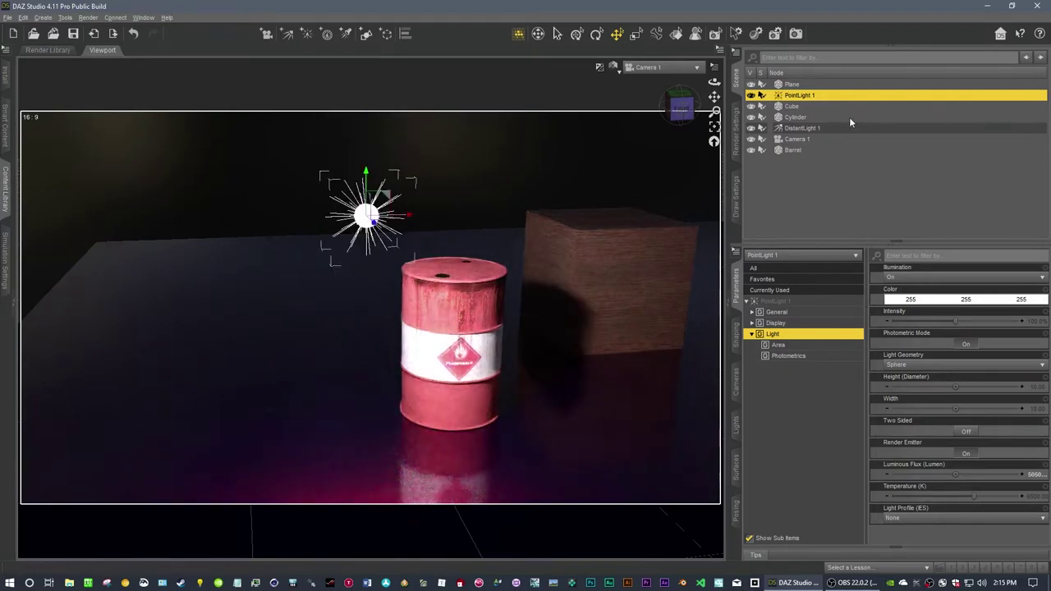
- Apply the Ceramic Tiles Small shader preset from the NVIDIA MDL Examples to the Plane's surface
click(792, 85)
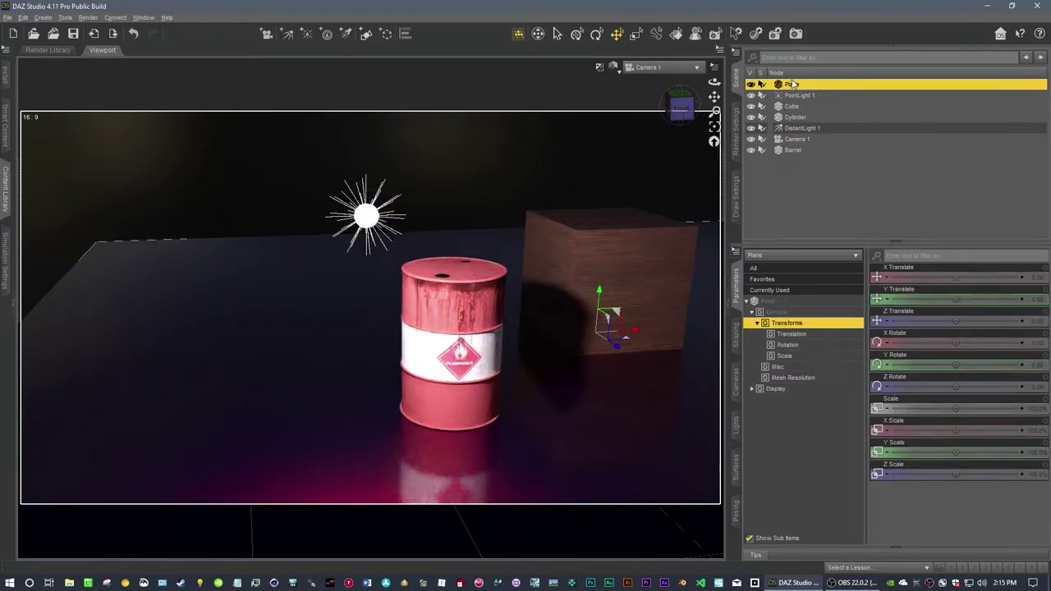
click(737, 466)
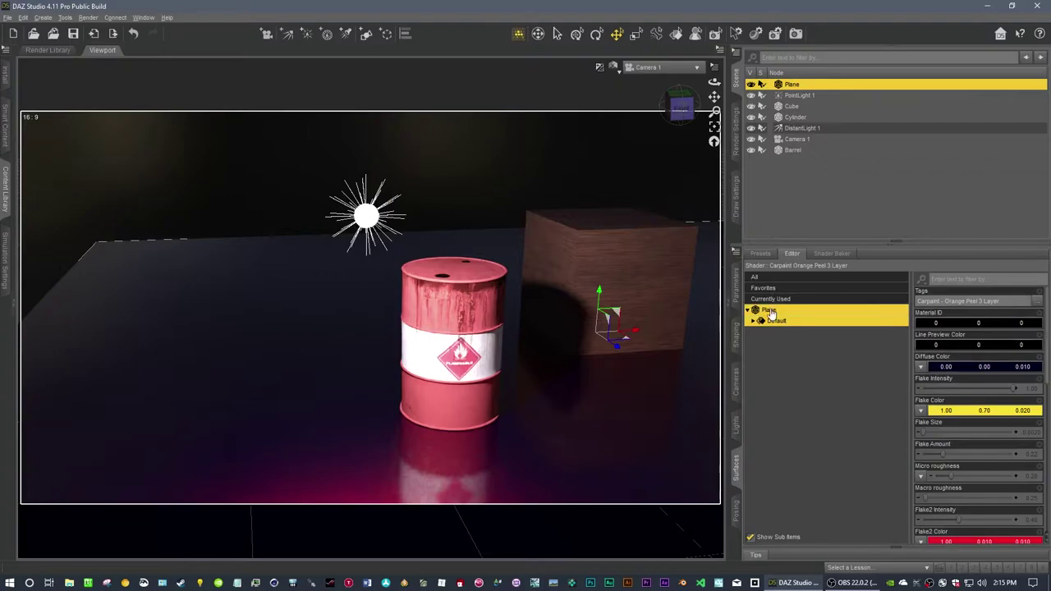
click(5, 187)
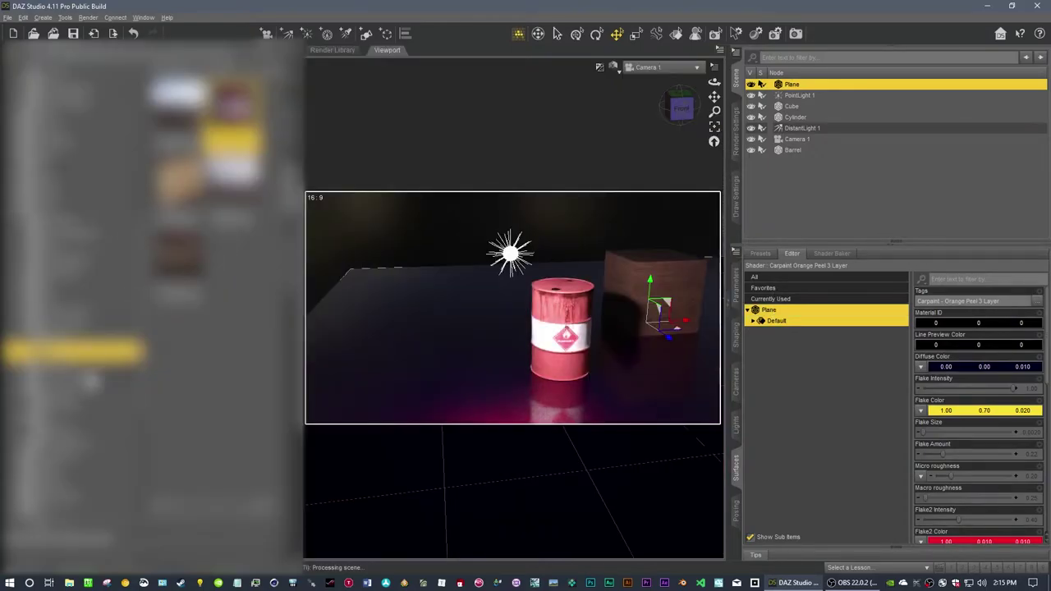
scroll(90, 382, down, 5)
scroll(100, 350, down, 3)
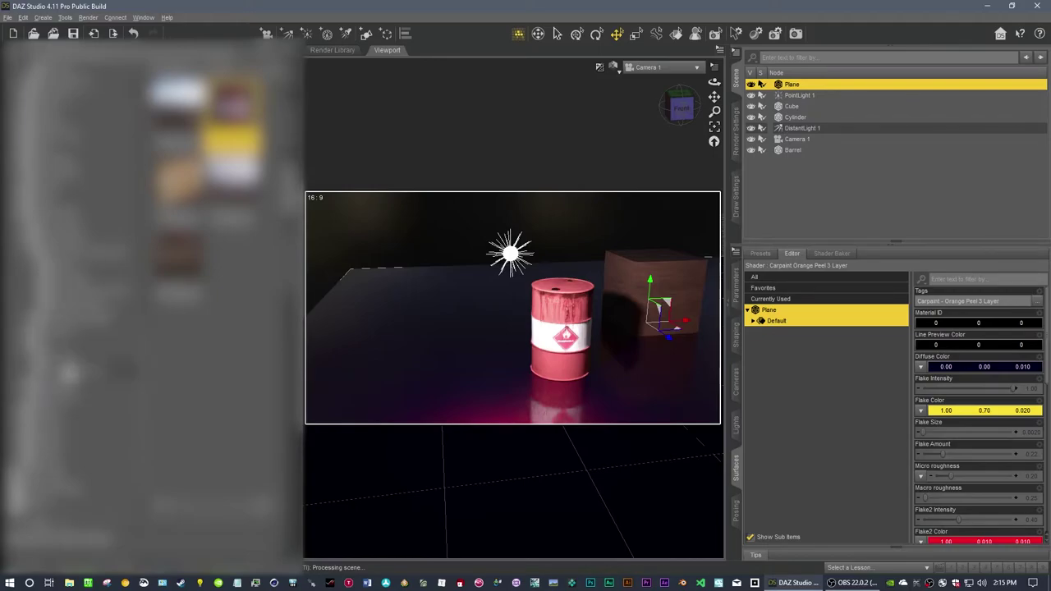
click(69, 372)
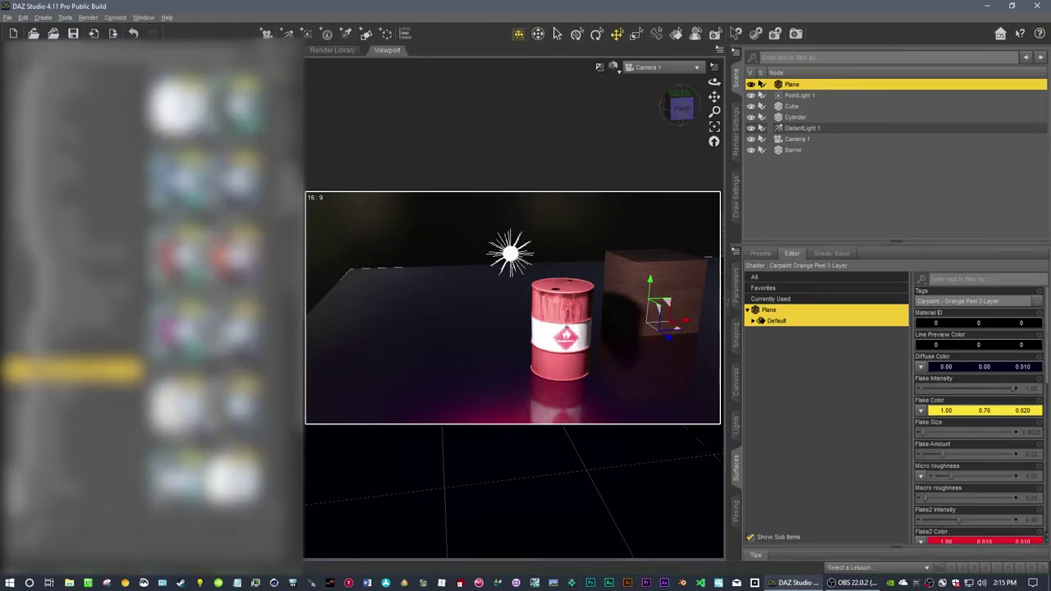
scroll(205, 287, down, 3)
mouse_move(238, 223)
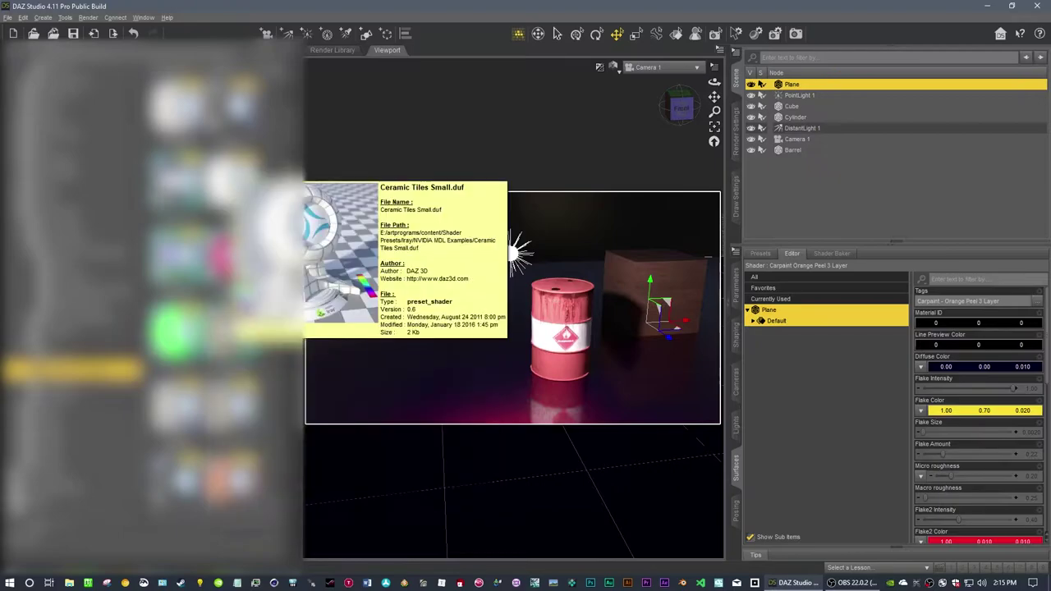
double_click(238, 220)
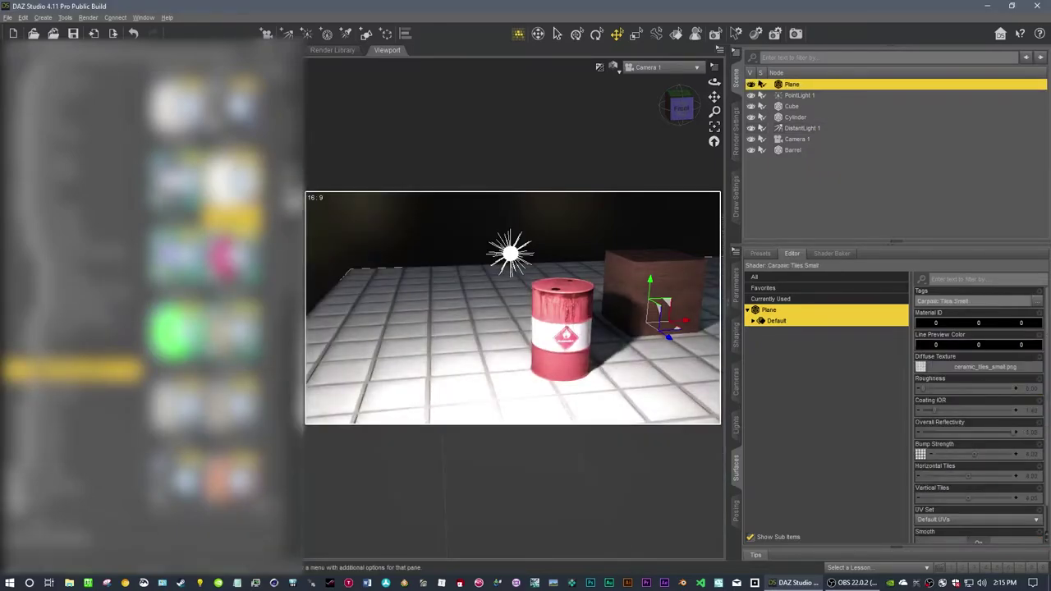
click(302, 195)
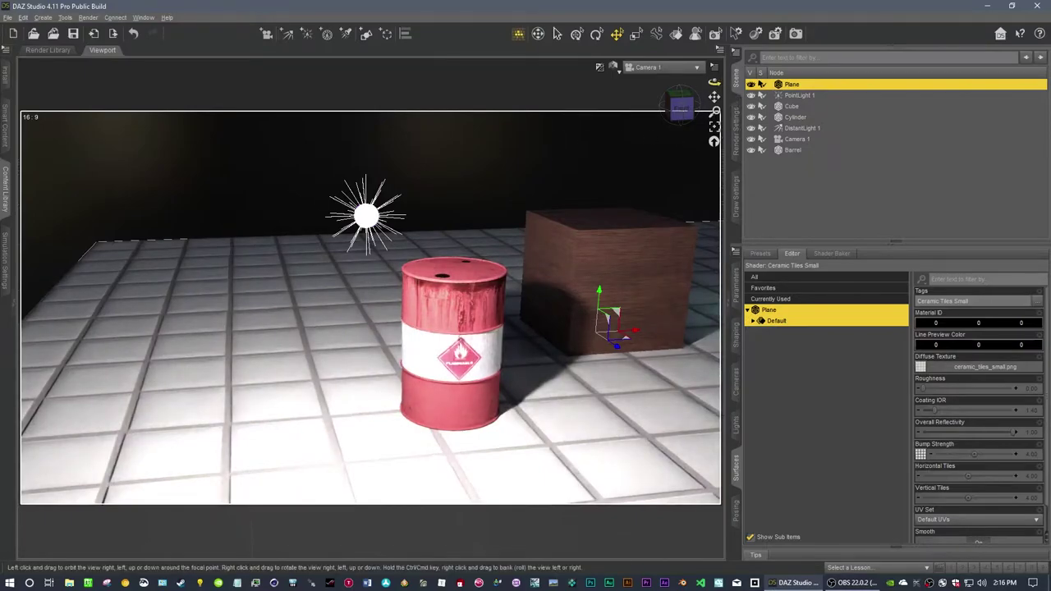
- Move PointLight 1 from beside the barrel across the scene to the outer side of the cylinder
right_drag(714, 83, 767, 84)
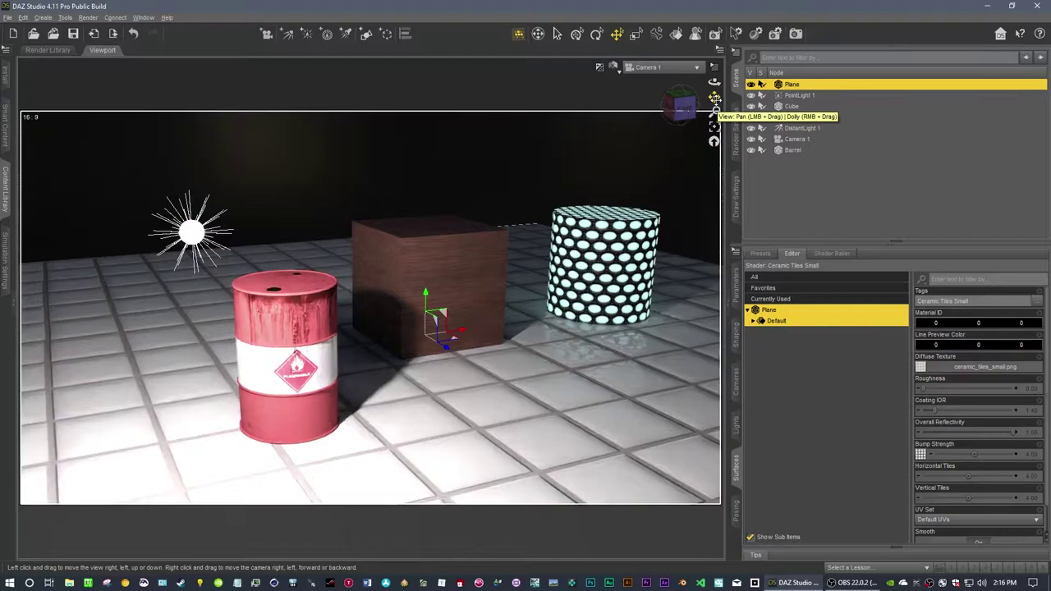
click(798, 95)
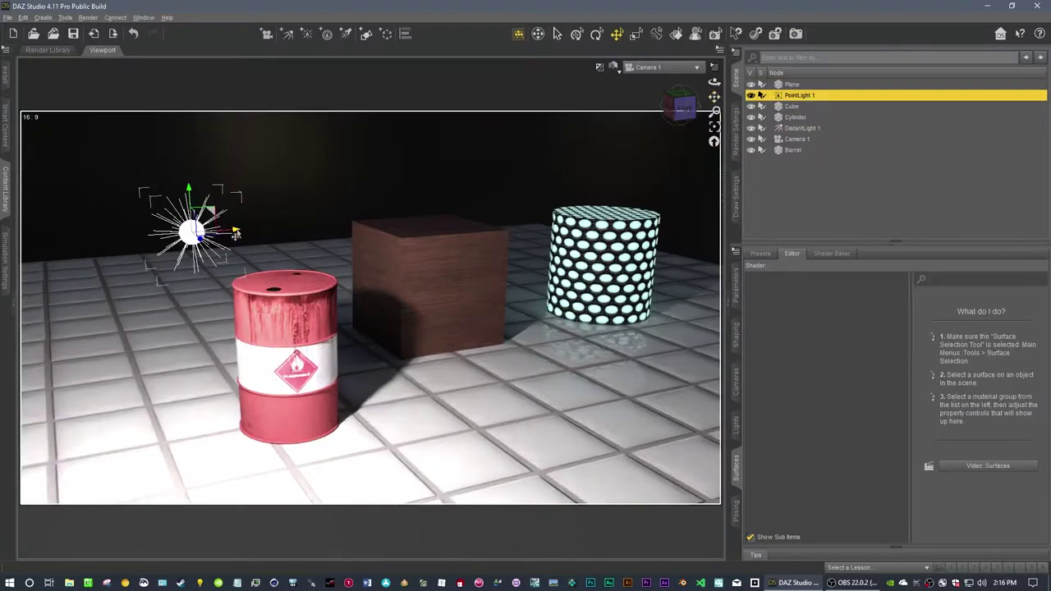
drag(254, 231, 703, 162)
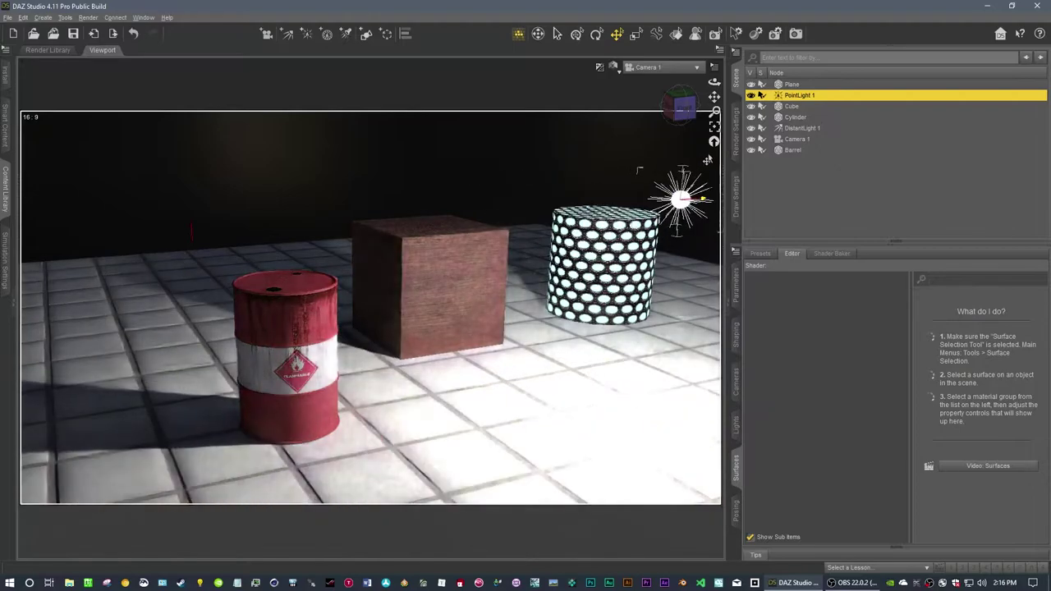
- Lower PointLight 1 from above the cylinder down to floor level on the ceramic tiles
drag(714, 97, 723, 53)
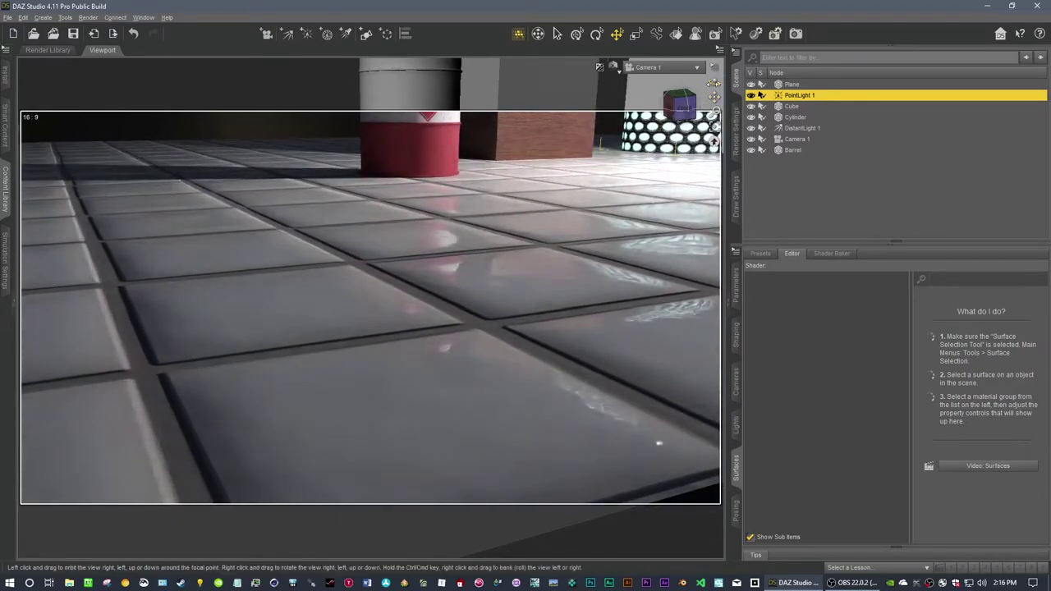
right_drag(714, 82, 759, 29)
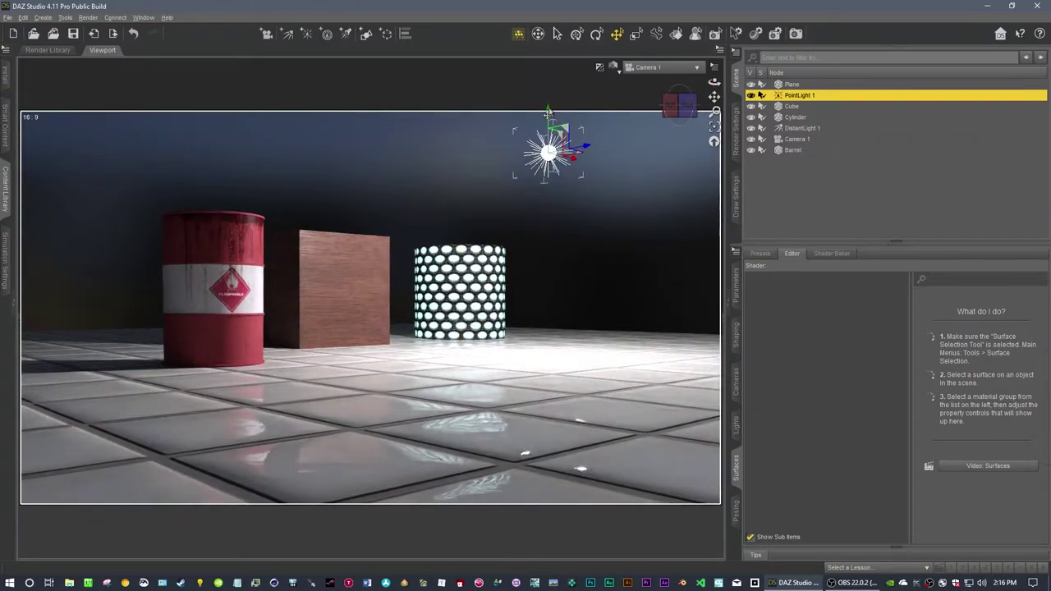
drag(546, 113, 560, 328)
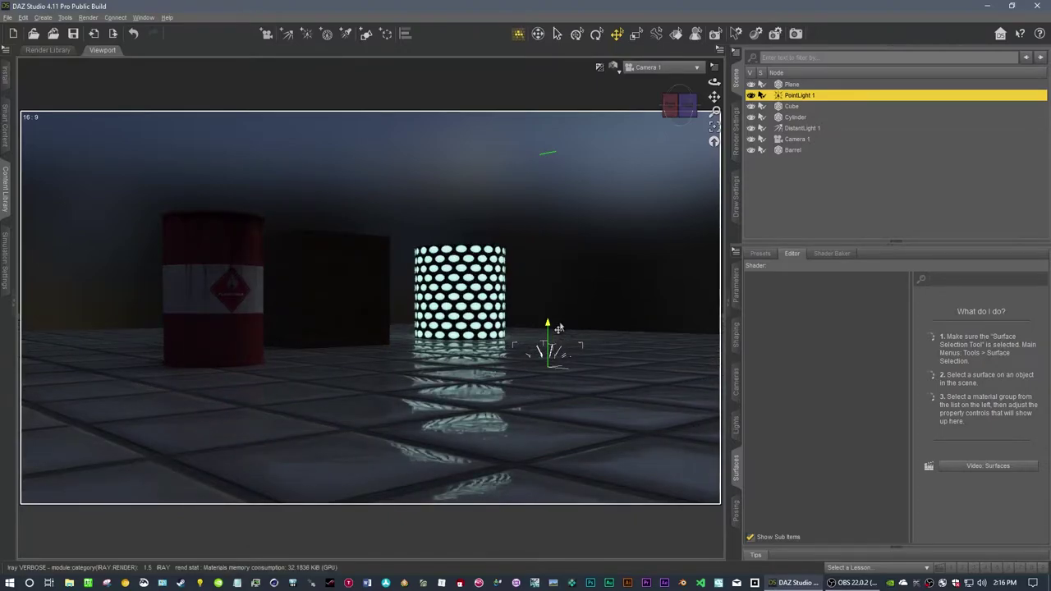
drag(568, 244, 577, 333)
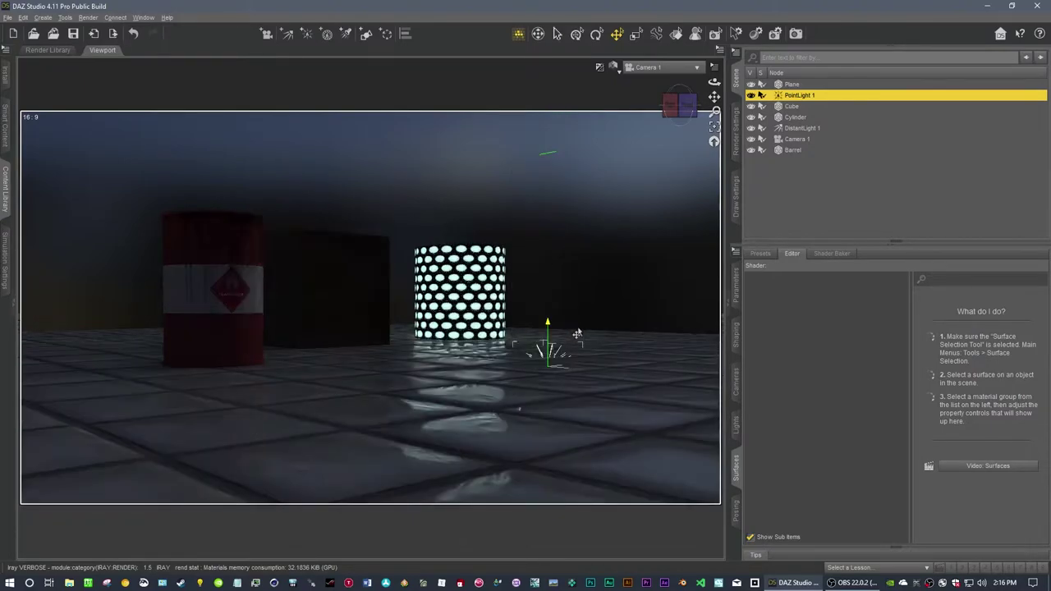
- Raise the emission luminance of the Cylinder's surface so its dots glow much brighter
click(795, 117)
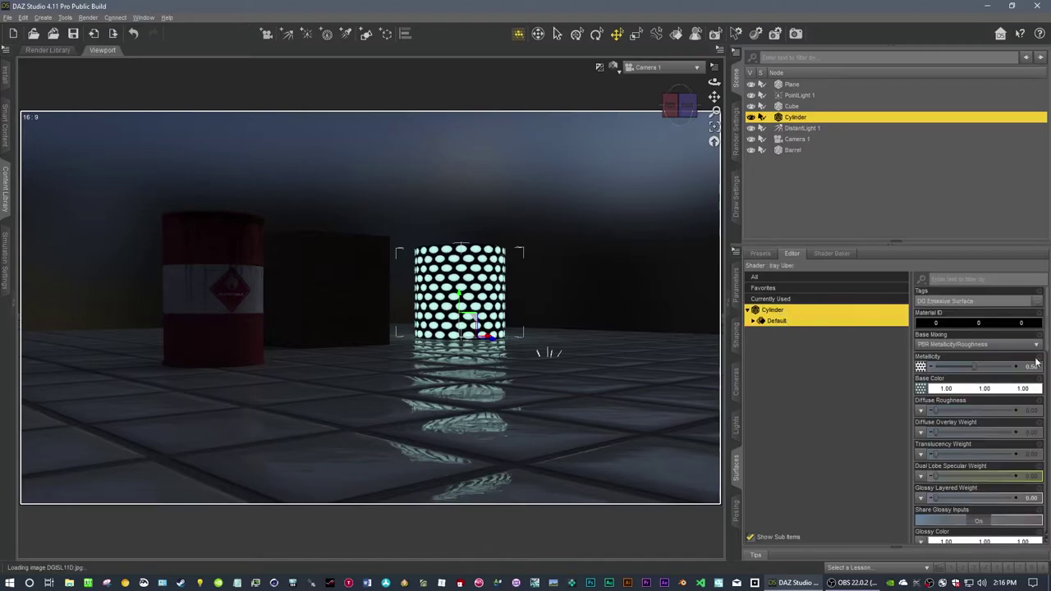
drag(1045, 337, 1049, 450)
click(1030, 393)
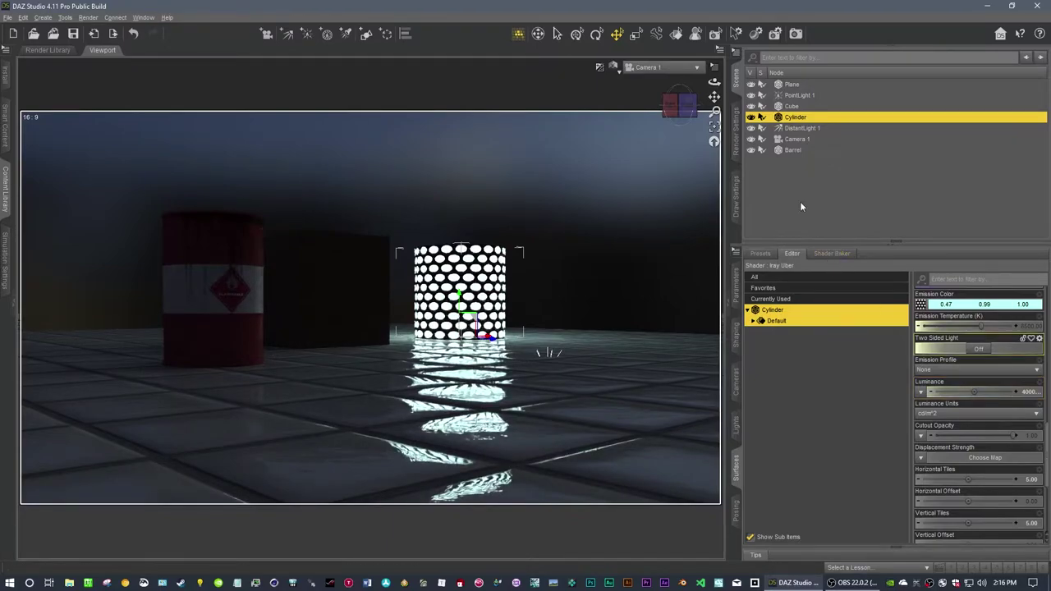
- Move the glowing Cylinder forward from its spot beside the cube and place it in front of the cube near the barrel
drag(714, 97, 637, 148)
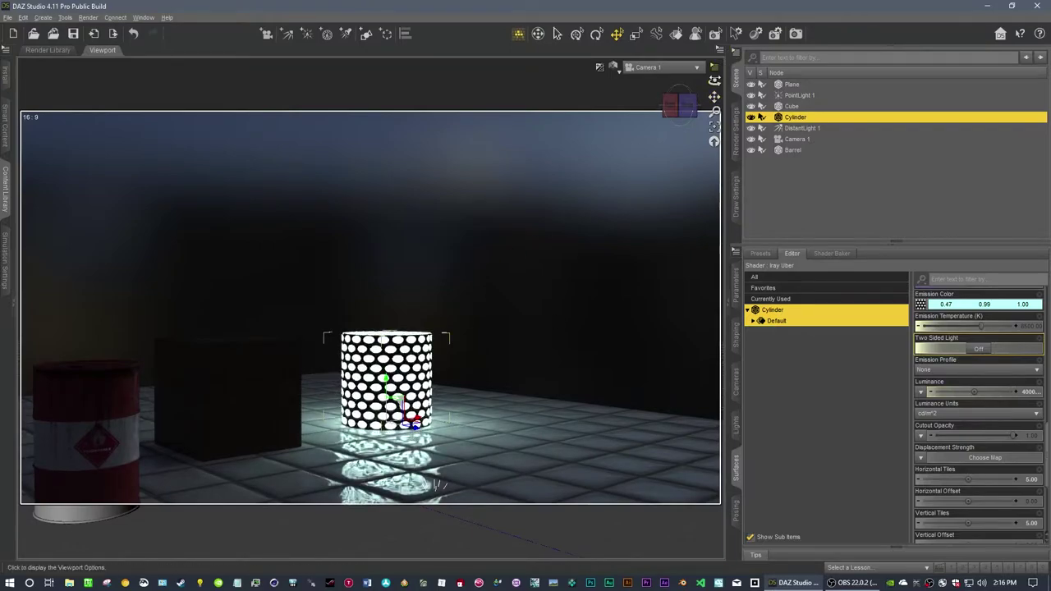
drag(714, 79, 670, 146)
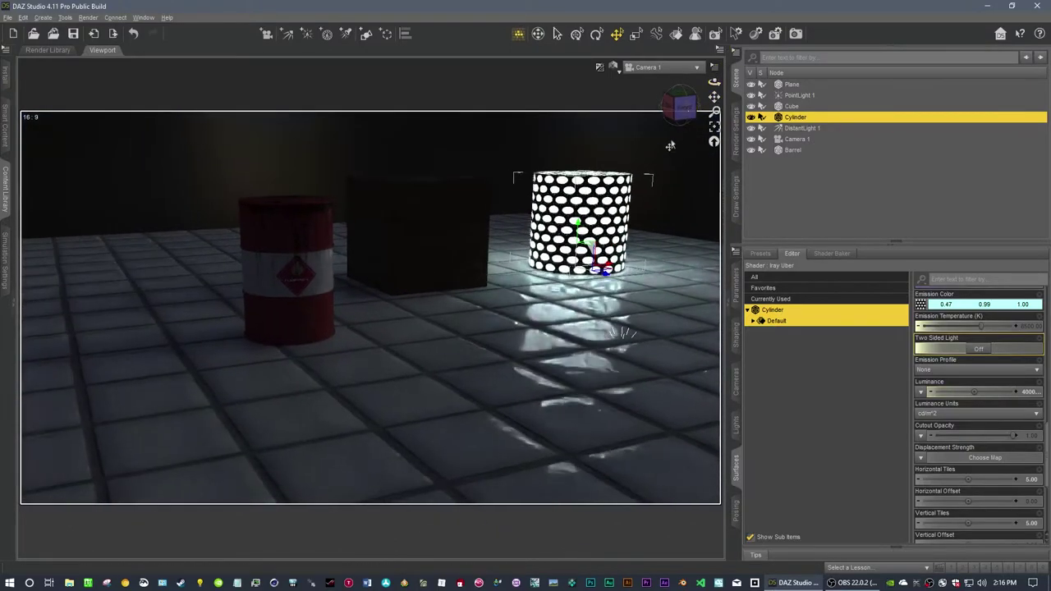
drag(606, 279, 699, 324)
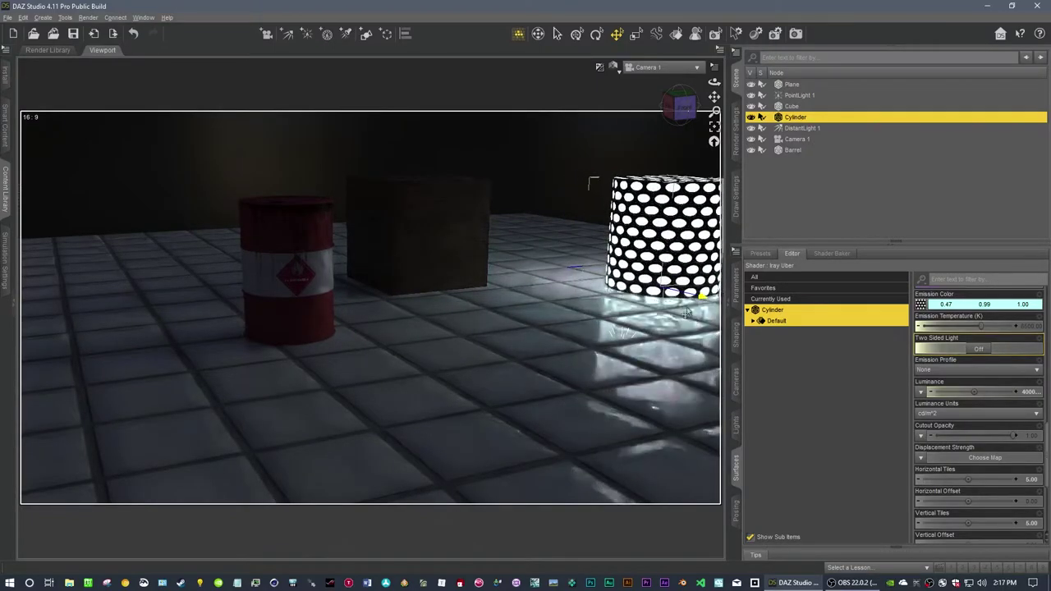
drag(643, 303, 609, 367)
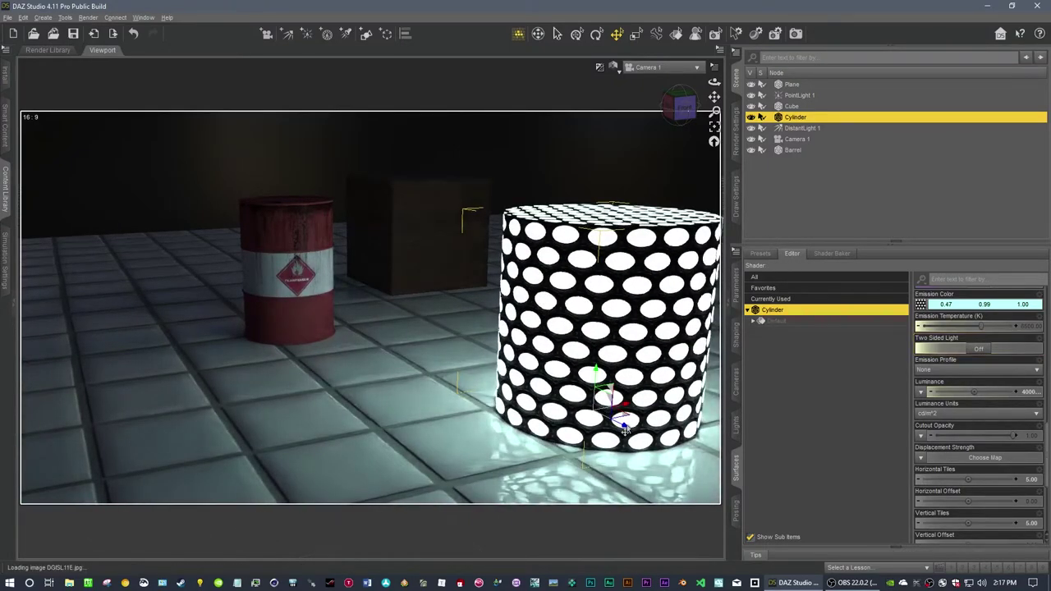
drag(624, 431, 524, 385)
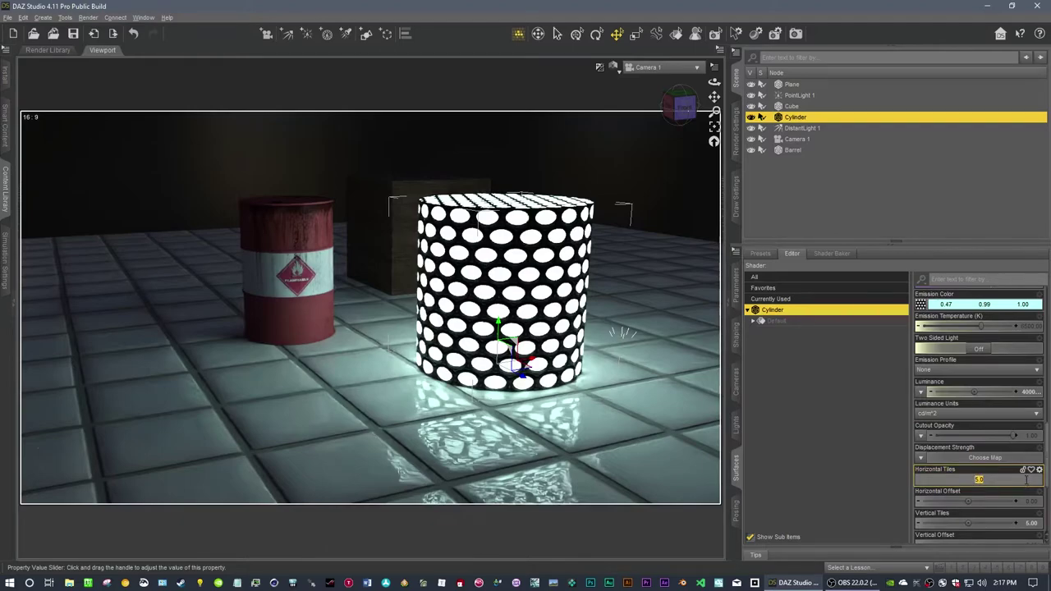
- Set both the horizontal and the vertical tiles of the Cylinder's surface to 25
key(Return)
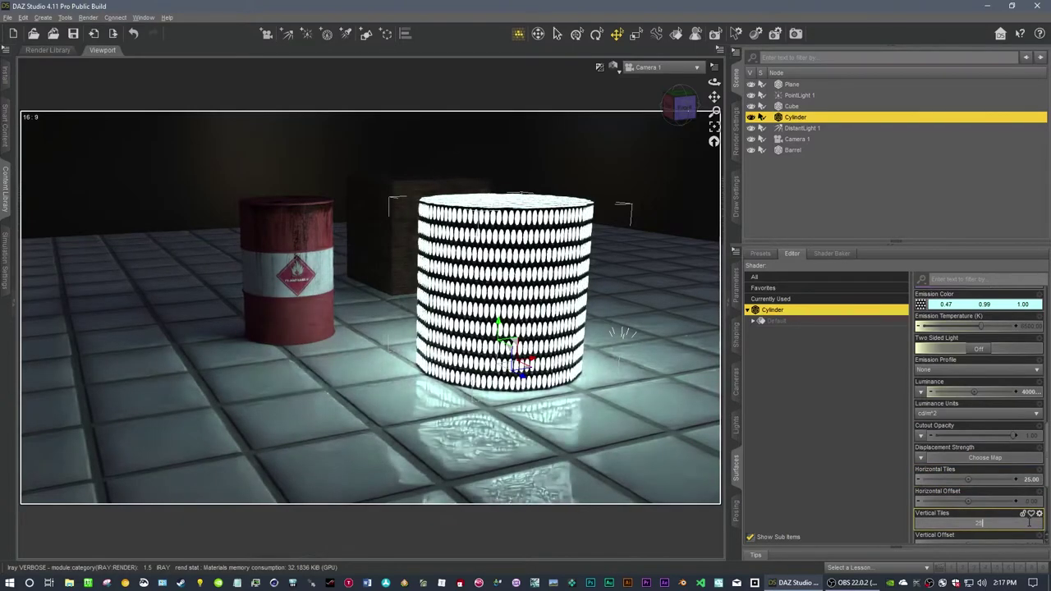
click(1030, 523)
text(25)
key(Return)
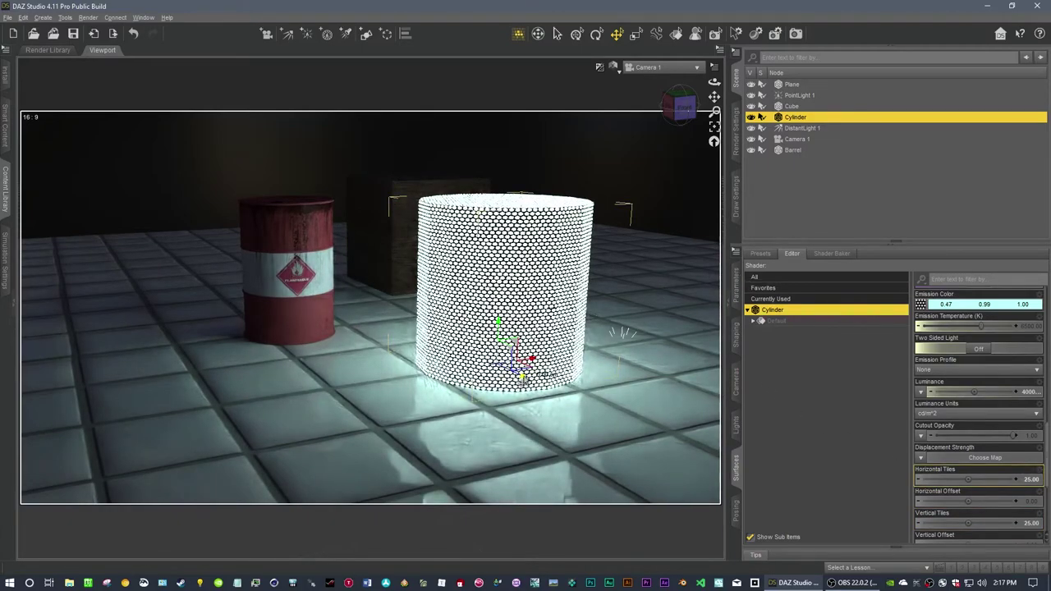
- Move the Cylinder to the back of the floor behind the barrel and clear the selection
drag(522, 378, 335, 262)
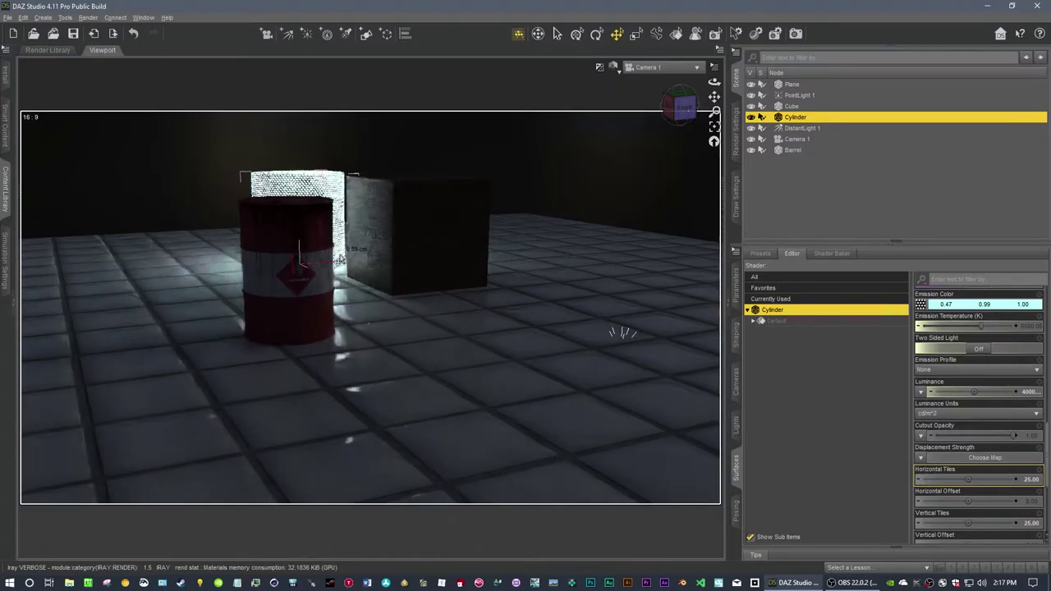
click(784, 217)
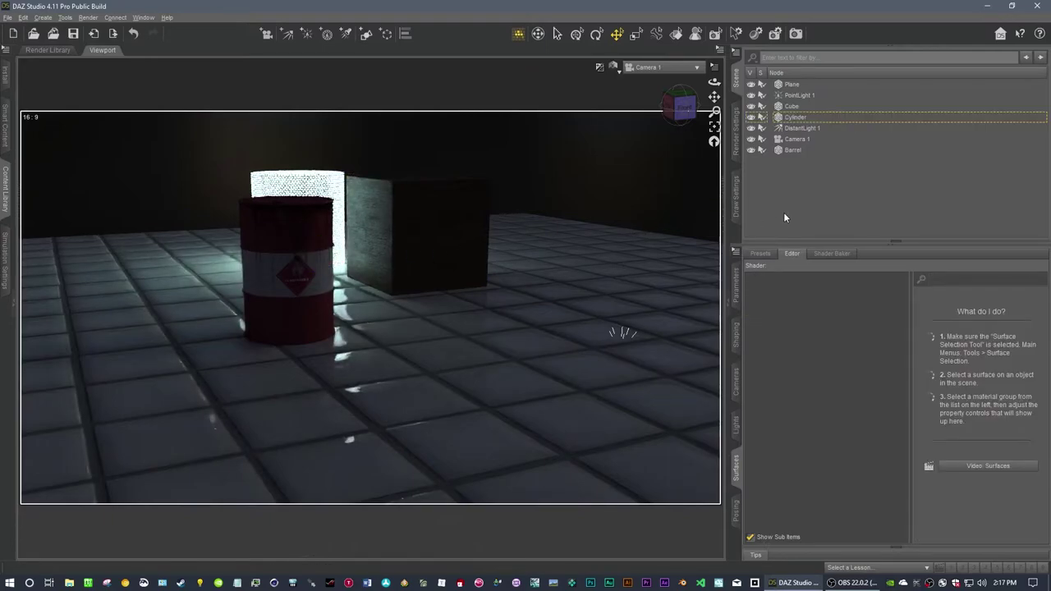
drag(714, 97, 950, 421)
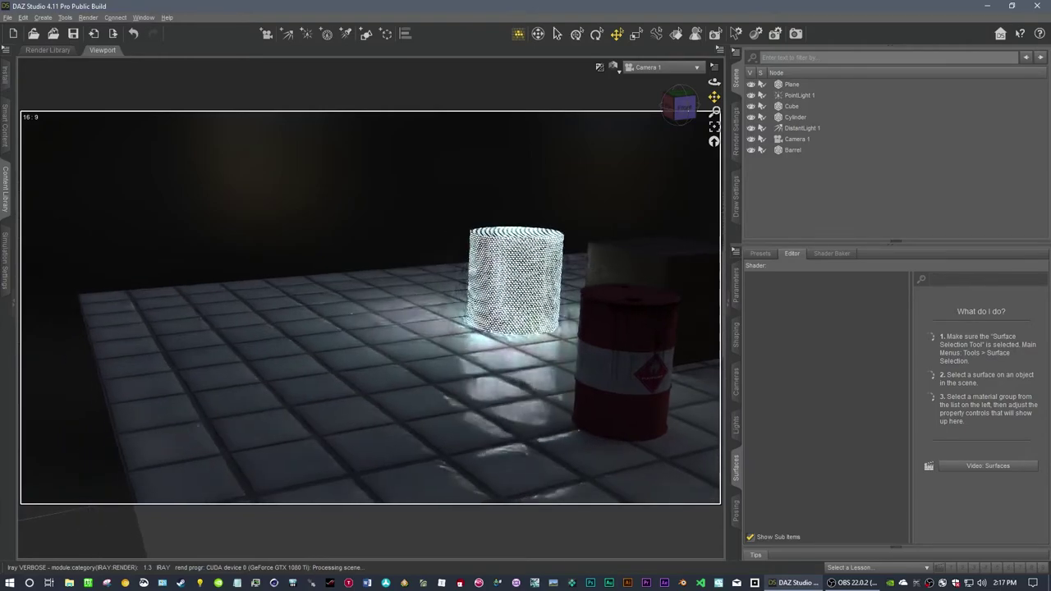
scroll(519, 299, up, 5)
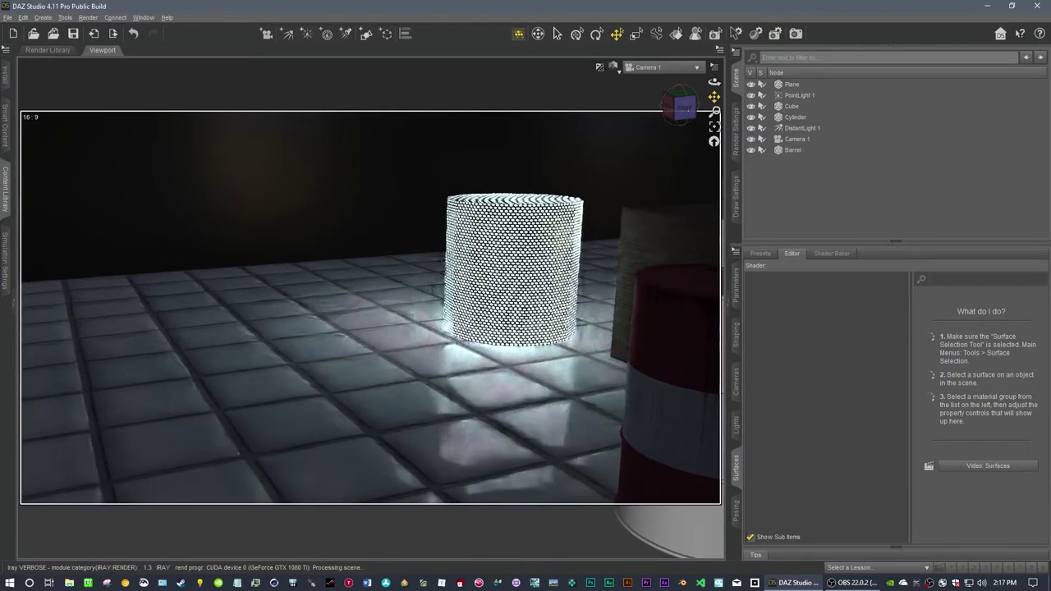
drag(714, 97, 893, 92)
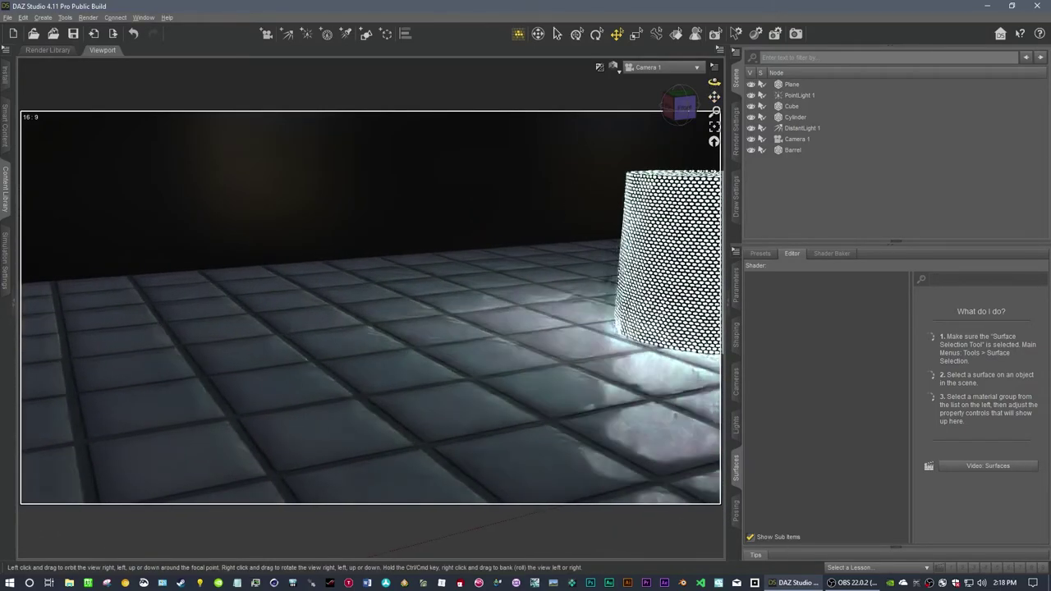
drag(714, 82, 788, 85)
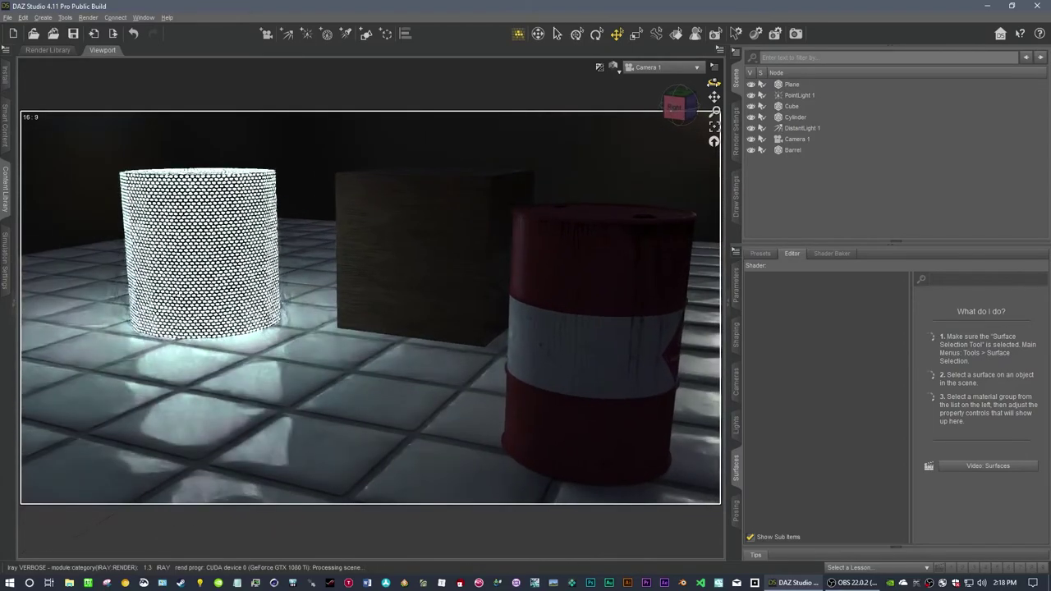
click(795, 116)
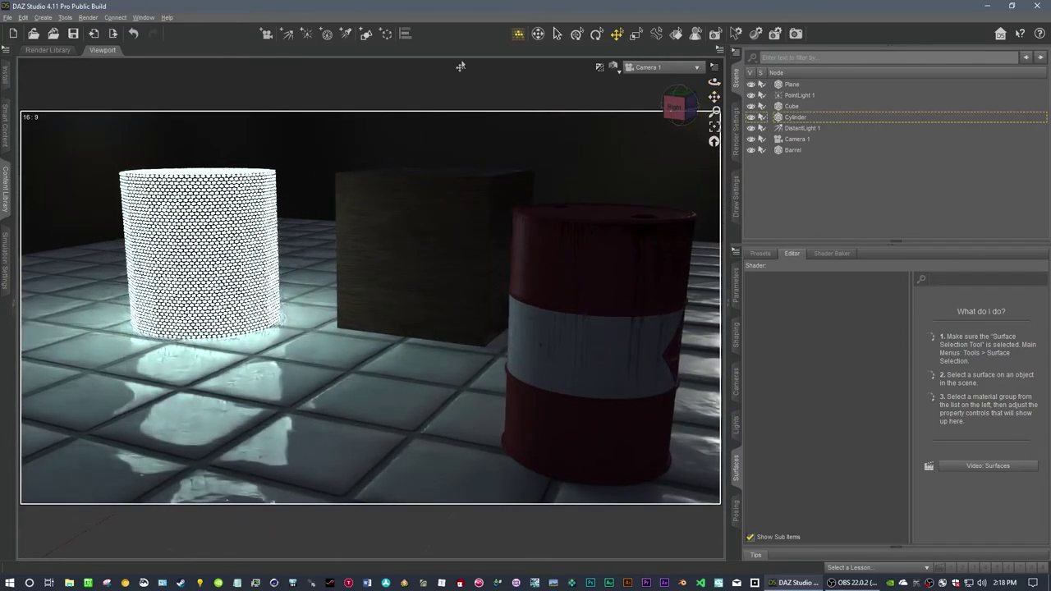
- Load the Reaper Bot figure from the content library and move it onto the tiles in front of the glowing cylinder
click(5, 191)
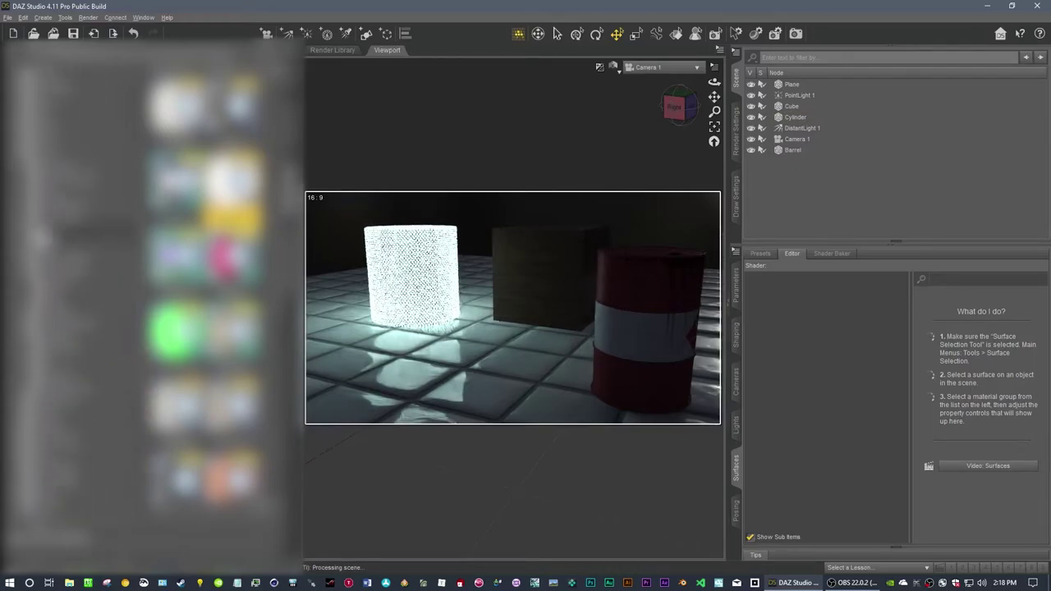
click(21, 204)
click(40, 227)
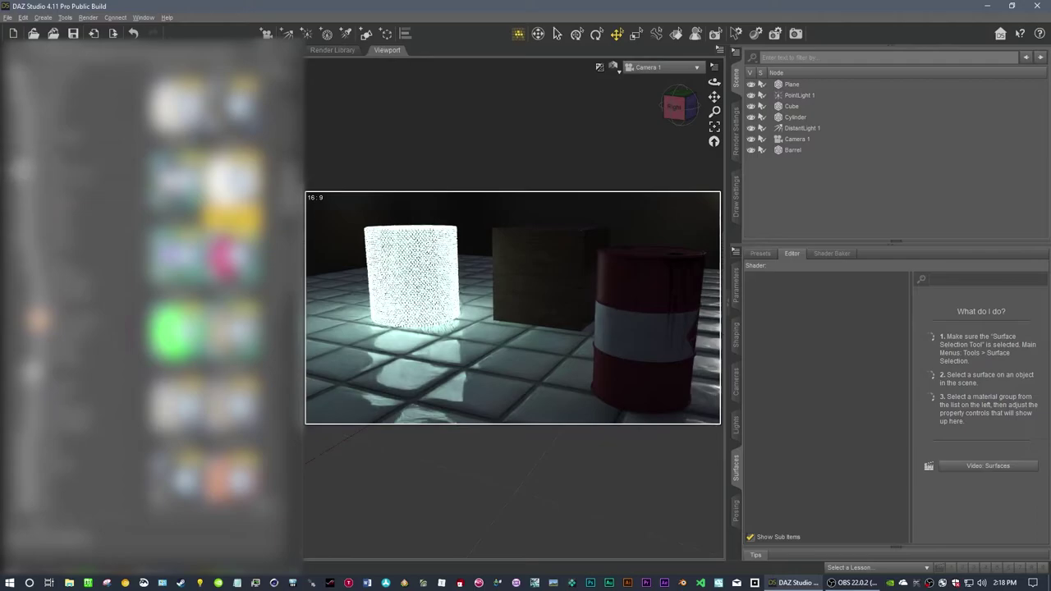
click(38, 162)
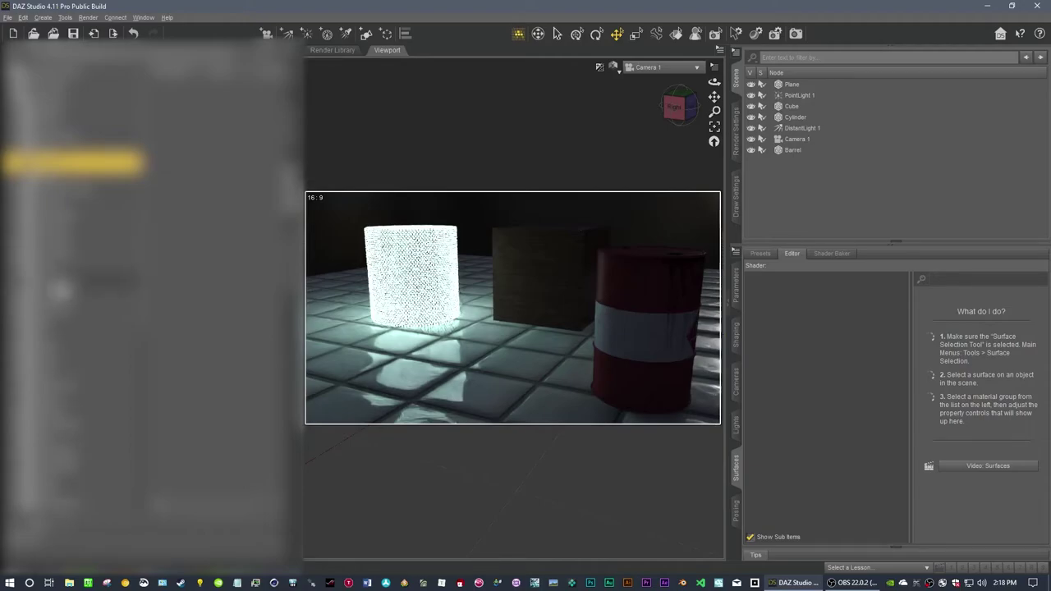
click(57, 281)
right_click(176, 94)
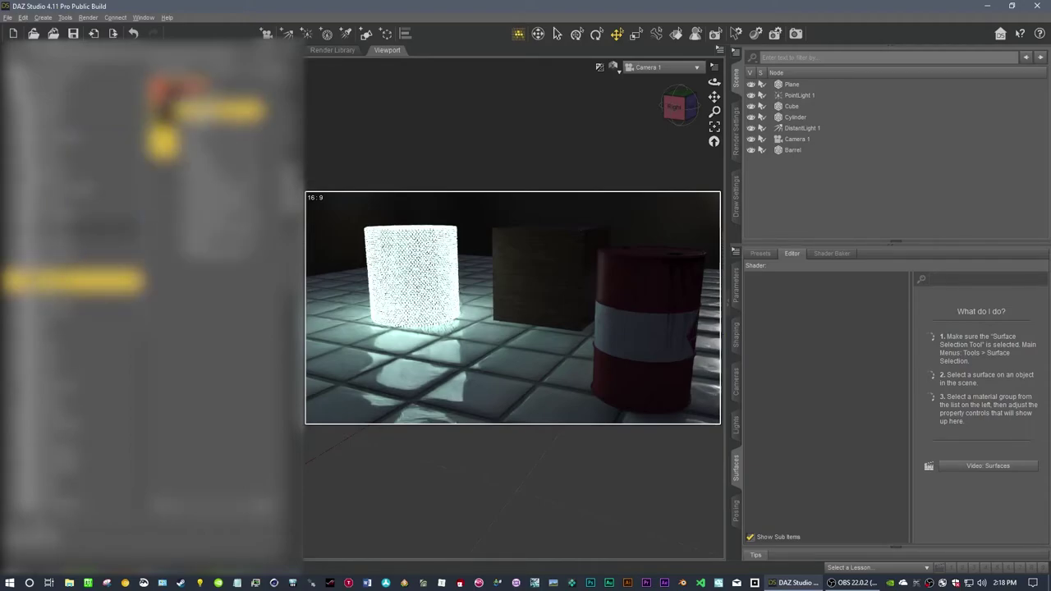
click(206, 111)
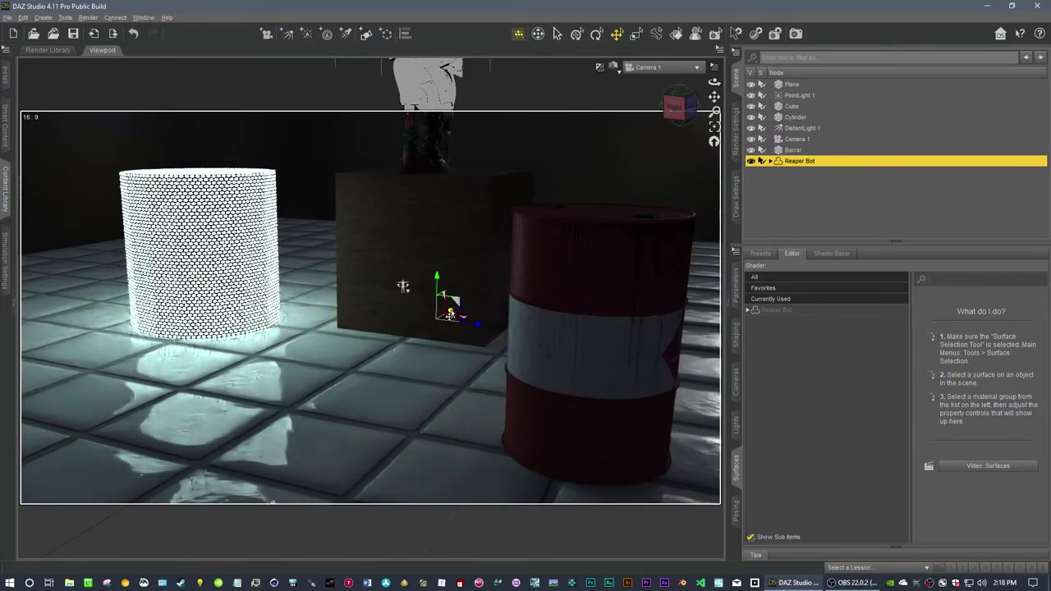
mouse_move(333, 378)
mouse_down()
mouse_move(321, 389)
mouse_move(326, 375)
mouse_up()
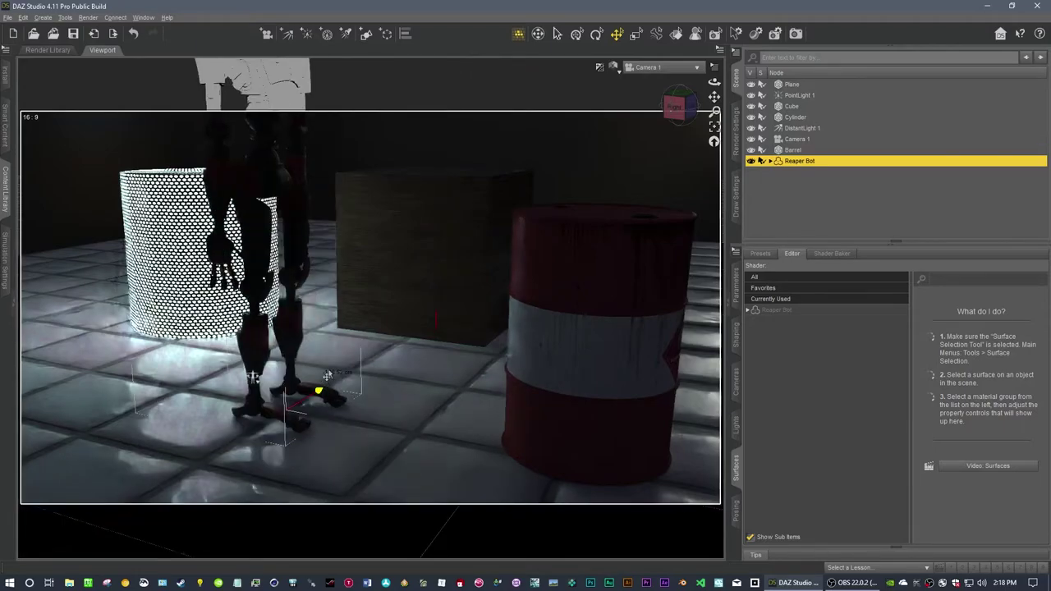
click(782, 204)
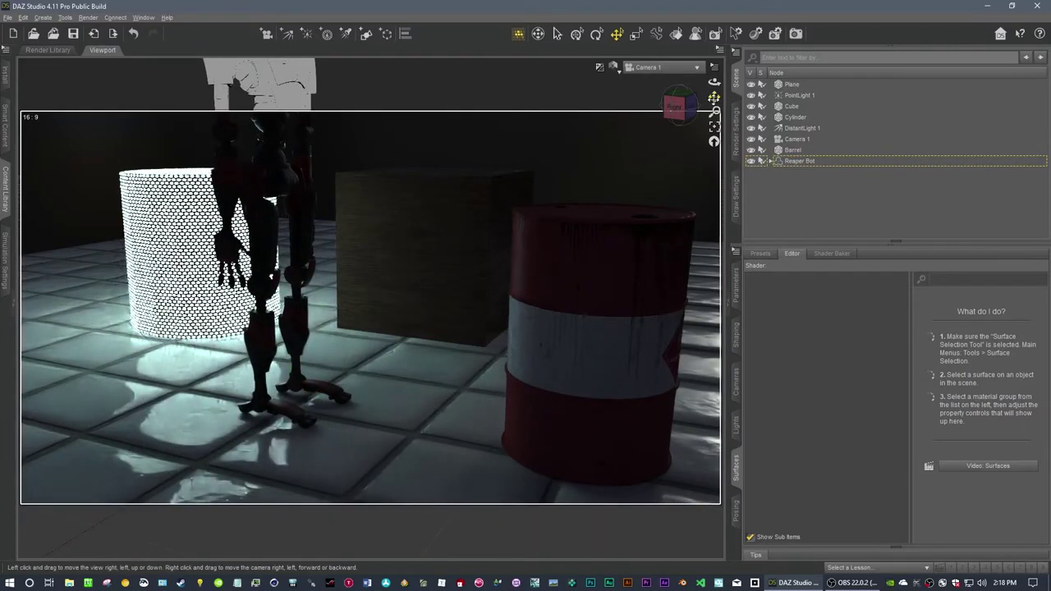
- Raise PointLight 1 from the floor to well above the height of the barrel and clear the selection
right_drag(714, 83, 601, 101)
drag(555, 344, 616, 271)
click(793, 96)
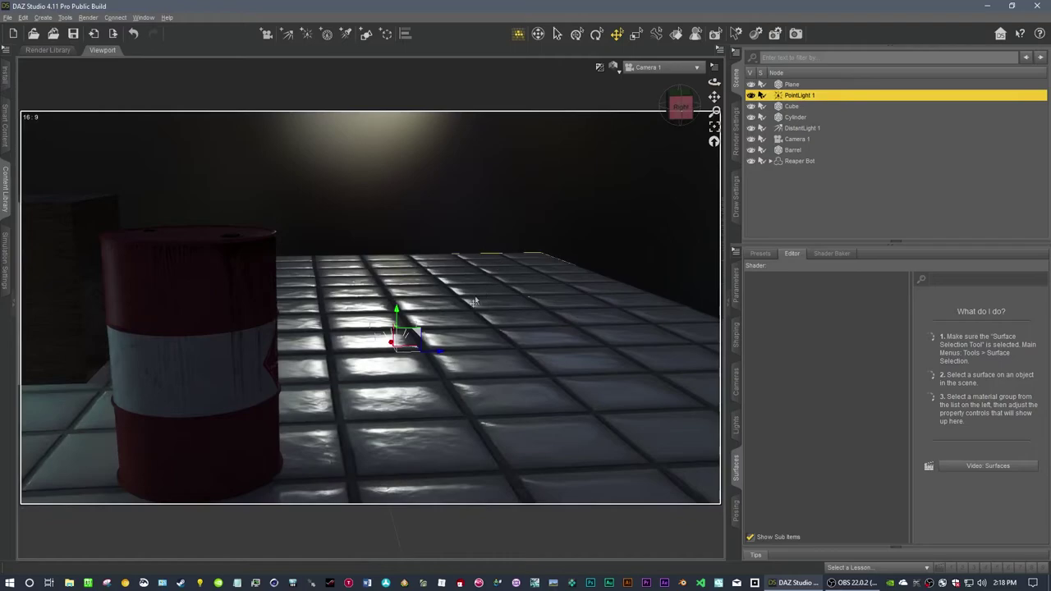
drag(395, 311, 416, 119)
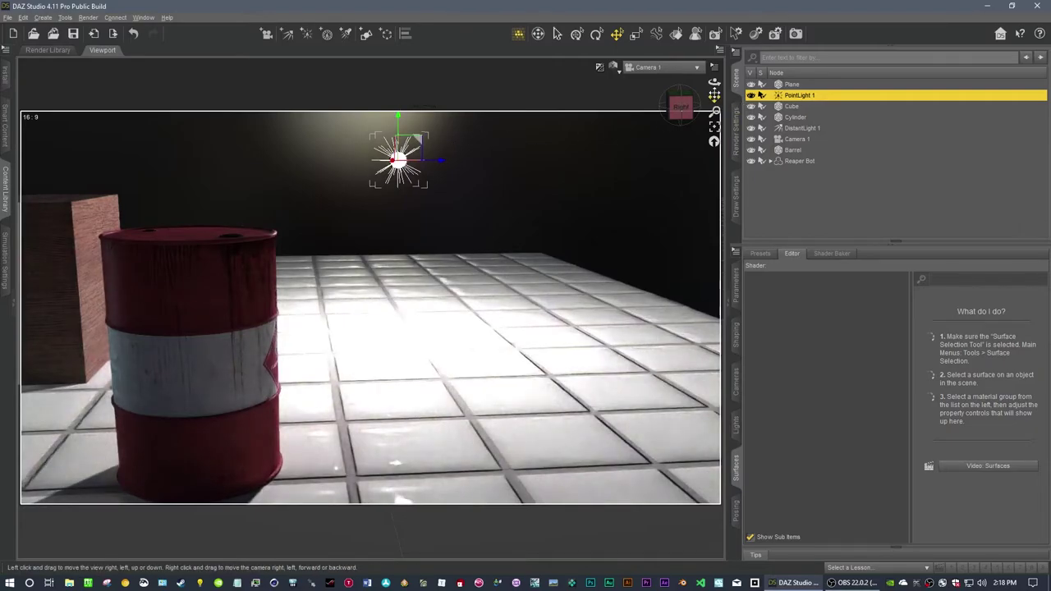
click(797, 185)
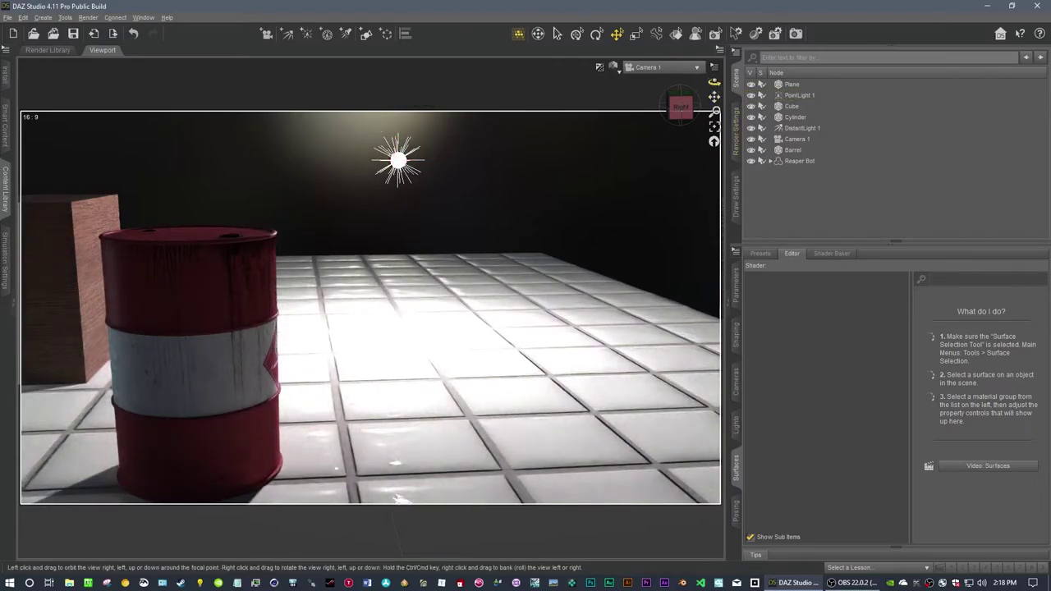
- Examine the lit Reaper Bot's head and chest up close from the side and the front
right_drag(714, 82, 806, 107)
right_drag(714, 97, 729, 21)
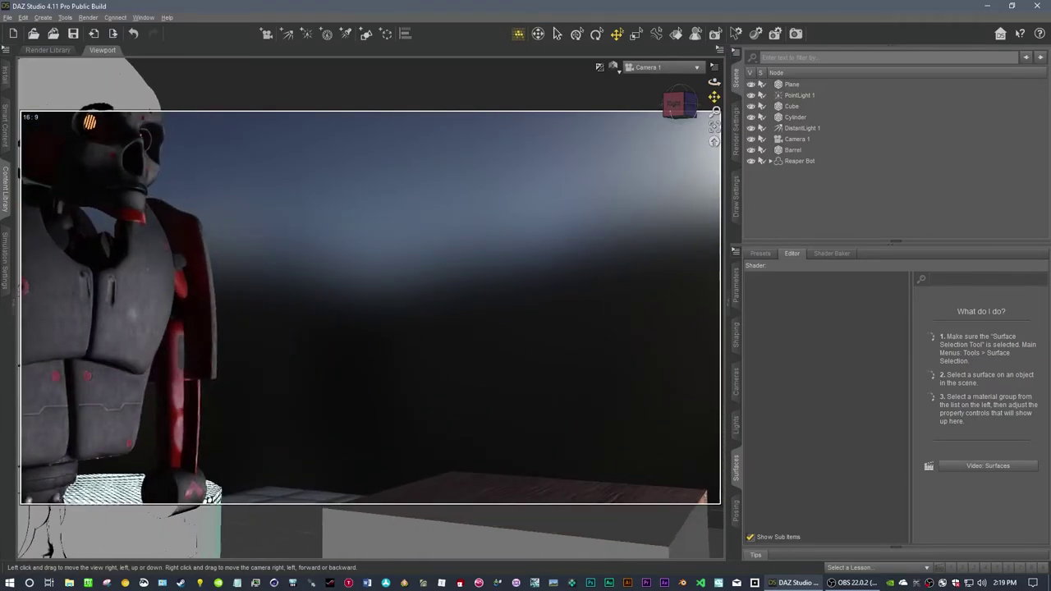
right_drag(715, 82, 902, 83)
right_drag(714, 97, 803, 76)
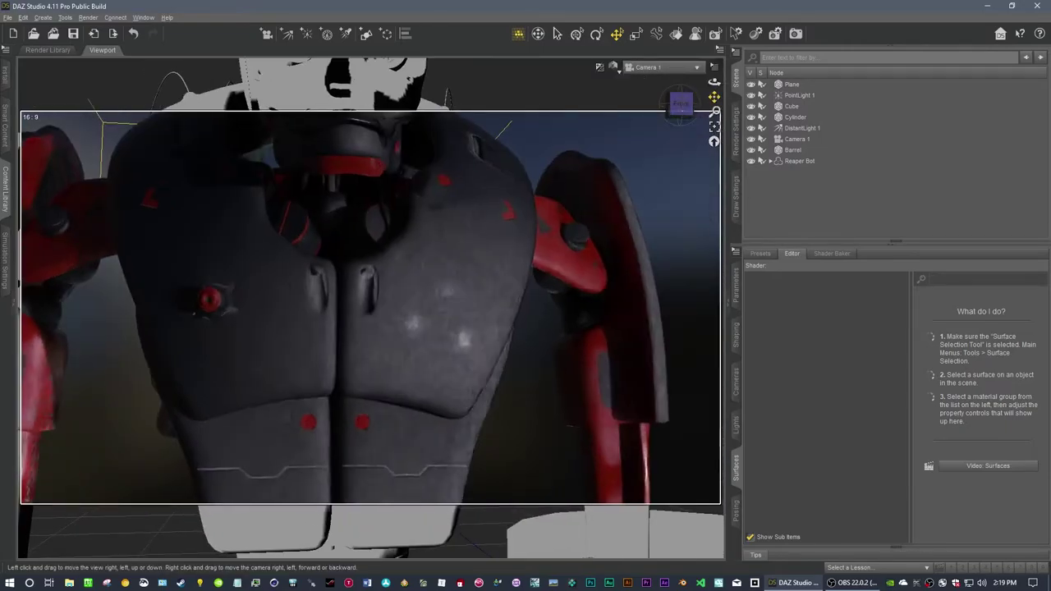
- Examine the Reaper Bot's glowing eyes and skull up close, followed by the whole scene with the cylinder, cube and barrel
drag(714, 97, 790, 306)
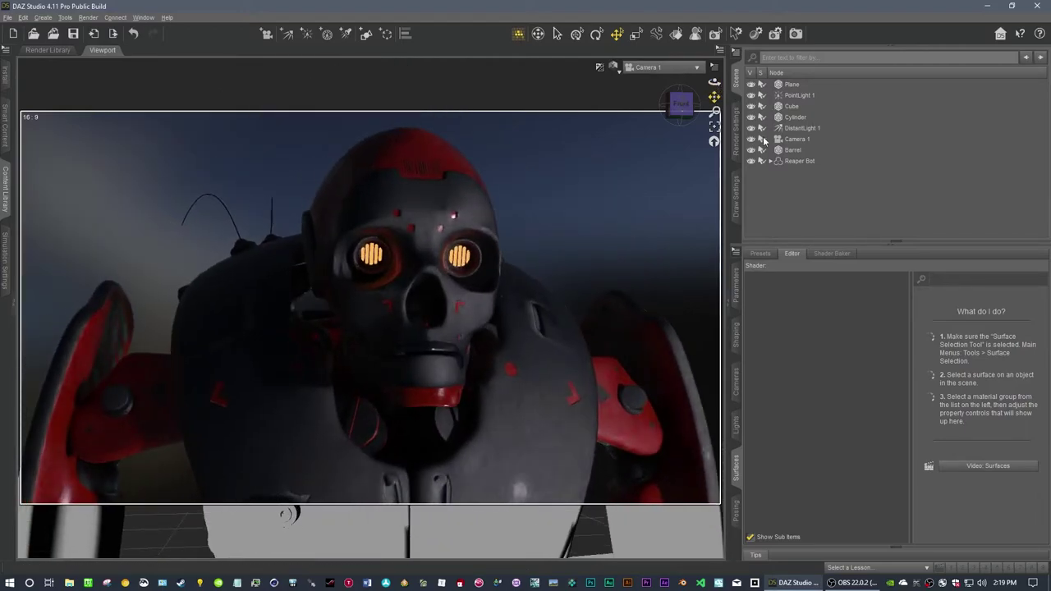
right_drag(714, 97, 720, 76)
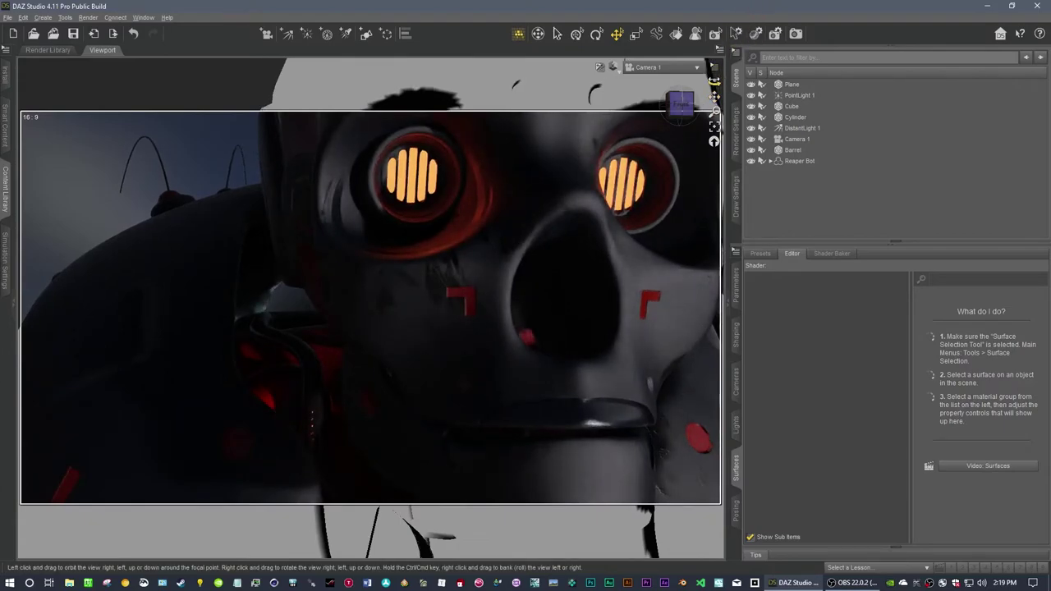
drag(714, 82, 708, 82)
right_drag(714, 82, 713, 83)
drag(708, 82, 708, 85)
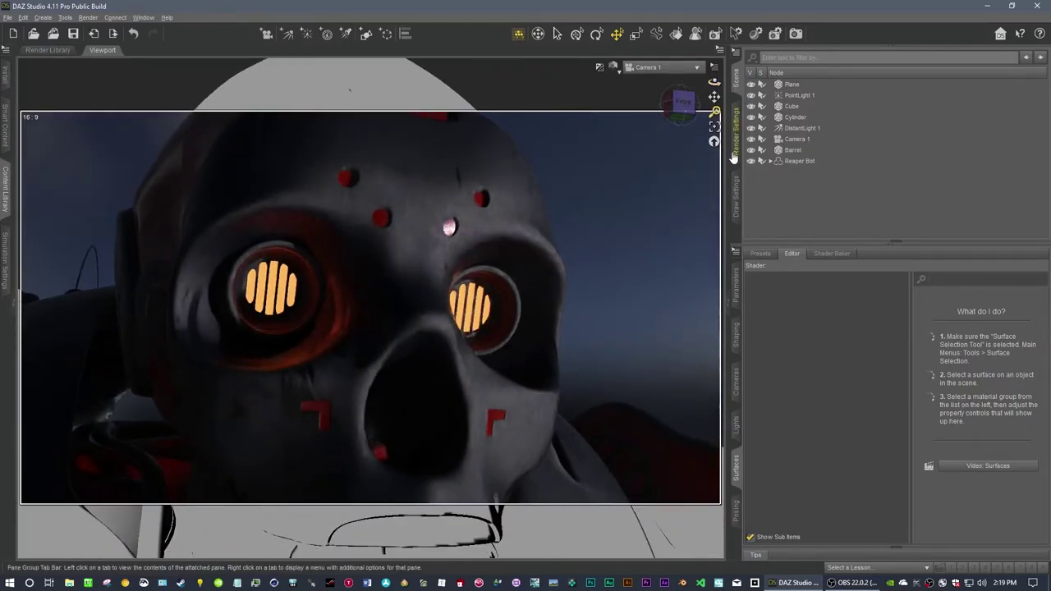
right_drag(714, 97, 711, 96)
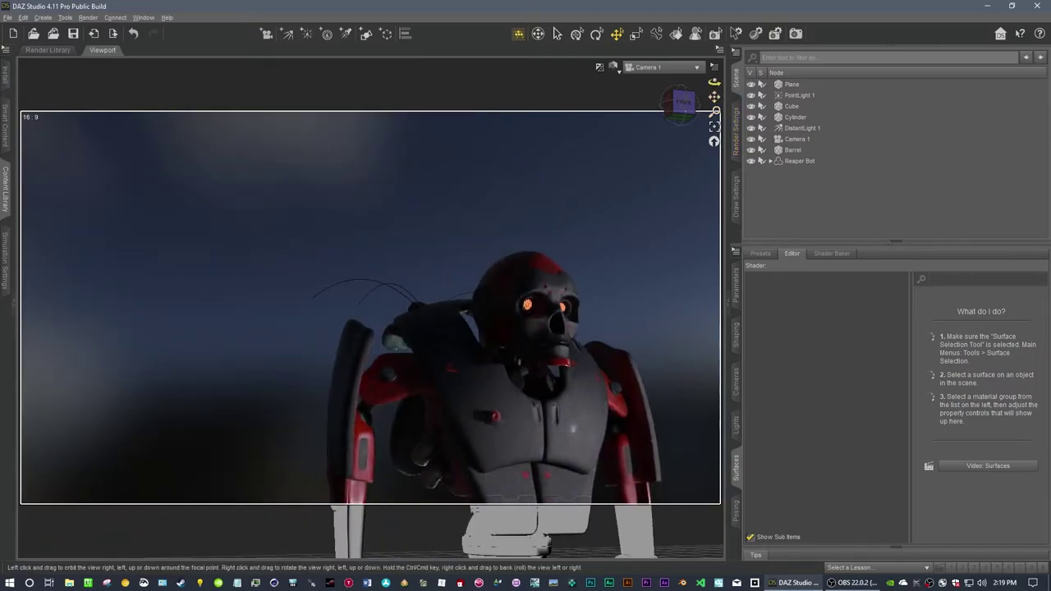
drag(714, 82, 713, 96)
right_drag(713, 96, 713, 97)
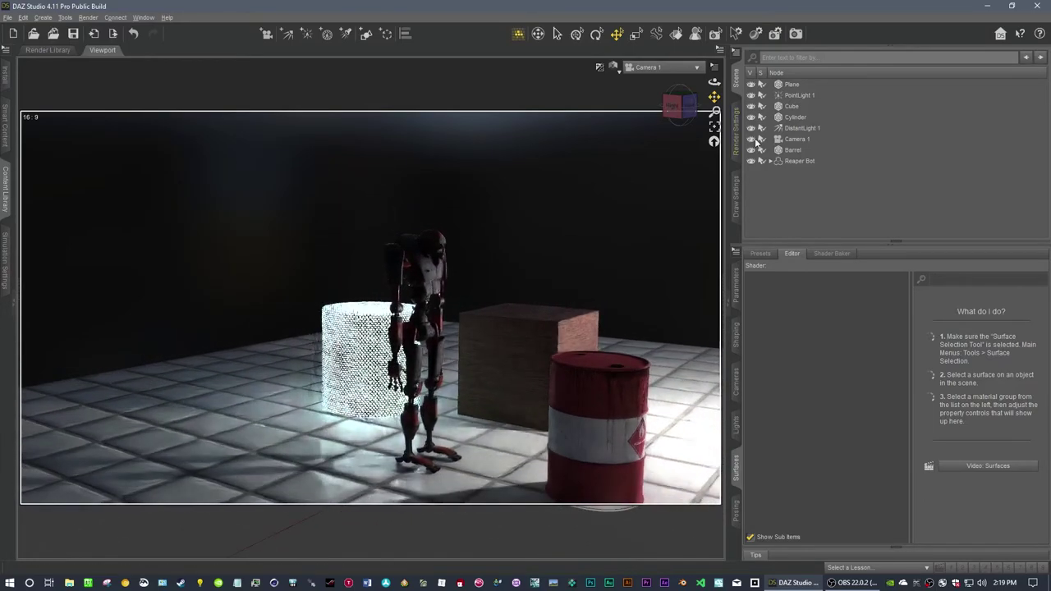
- Lower Camera 1's F/Stop to -3.24 to blur the objects around the Reaper Bot with depth of field
click(794, 140)
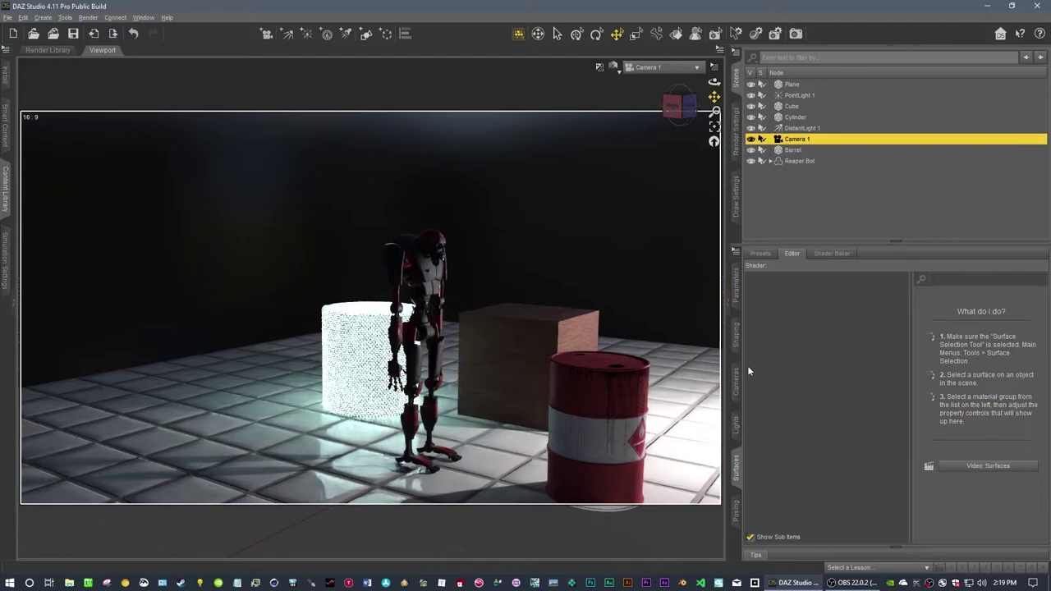
click(736, 282)
click(780, 391)
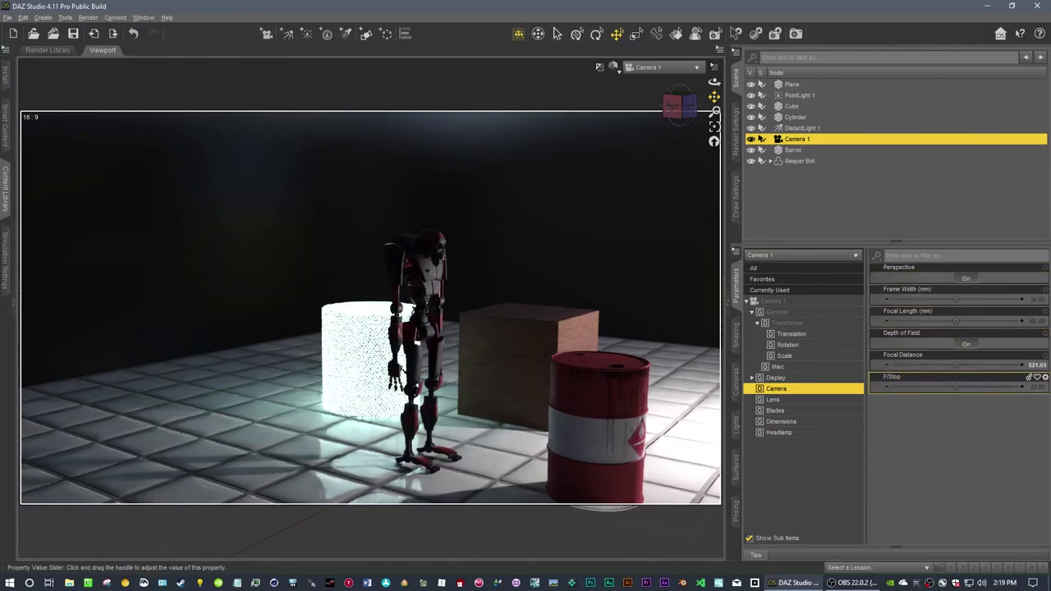
drag(956, 387, 980, 387)
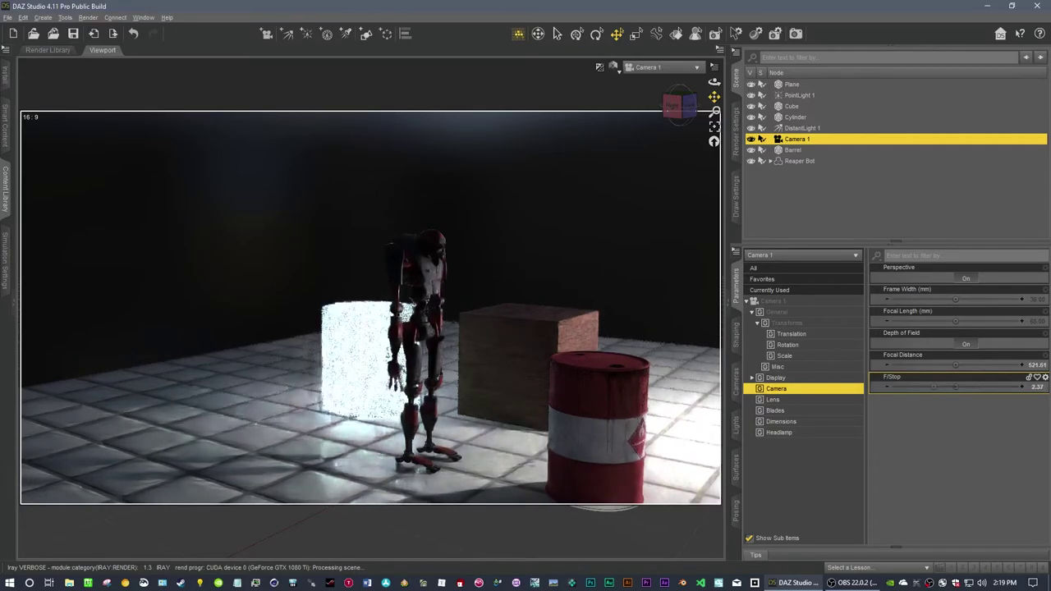
drag(930, 386, 932, 387)
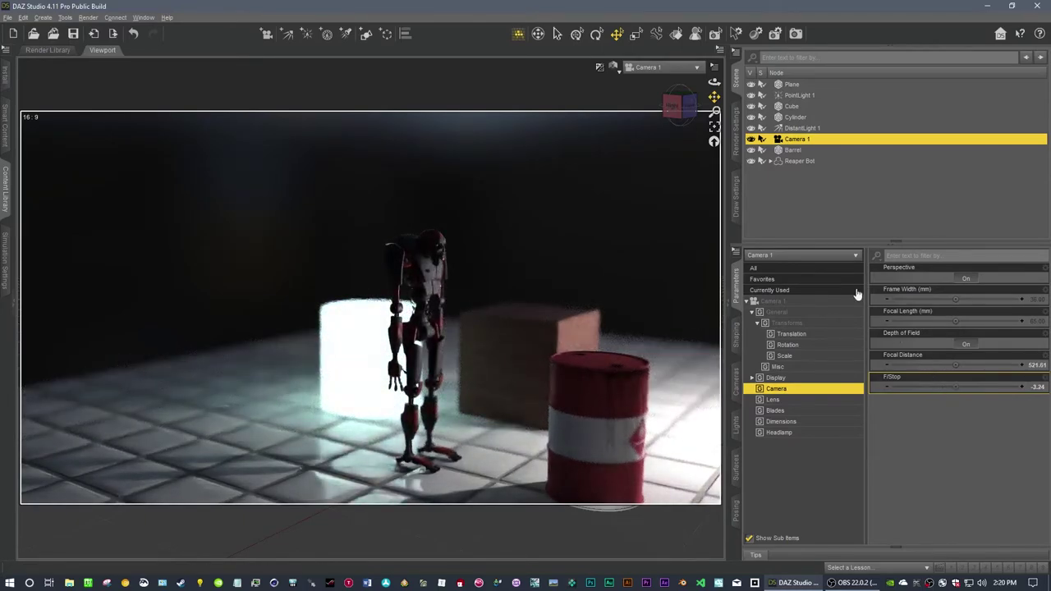
- Frame the Reaper Bot's upper body at a 296.80 mm focal length and set Camera 1's Focal Distance to 536.16
drag(715, 113, 715, 77)
right_drag(715, 77, 738, 5)
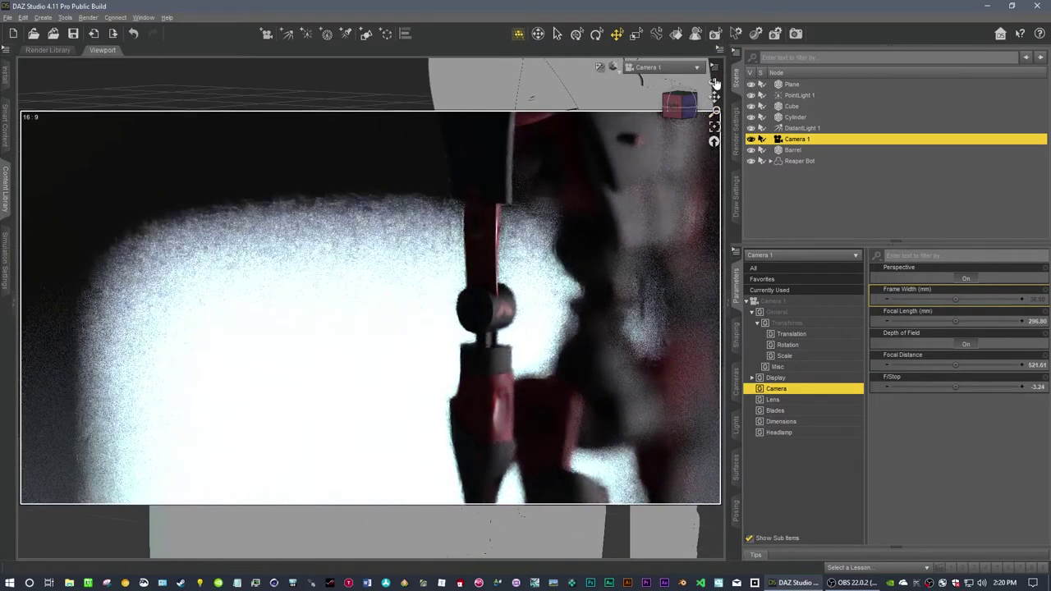
mouse_move(715, 82)
mouse_down()
mouse_move(711, 67)
mouse_move(712, 82)
mouse_up()
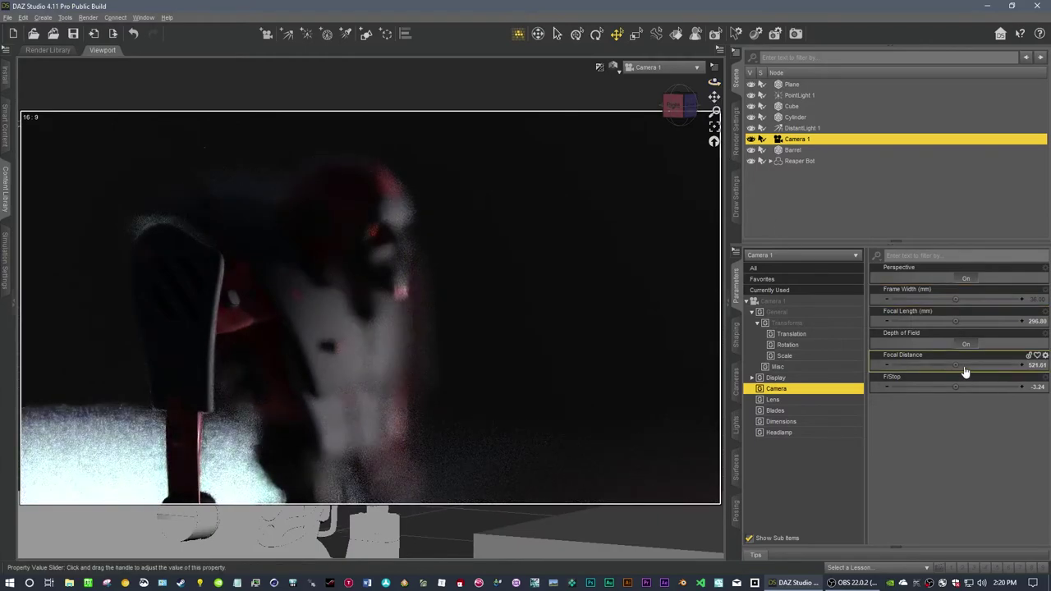
drag(956, 364, 975, 365)
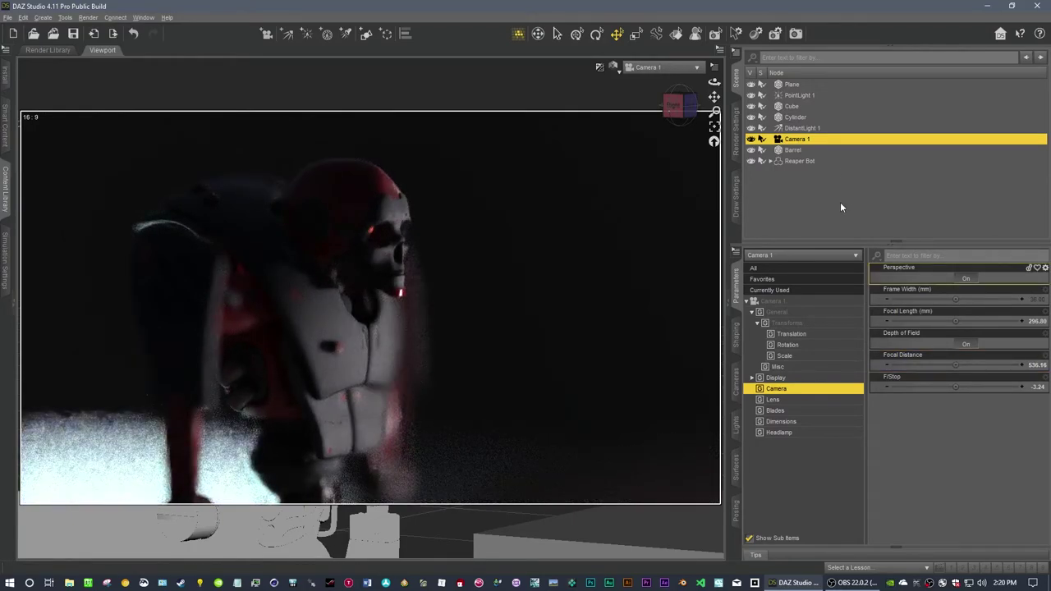
click(799, 196)
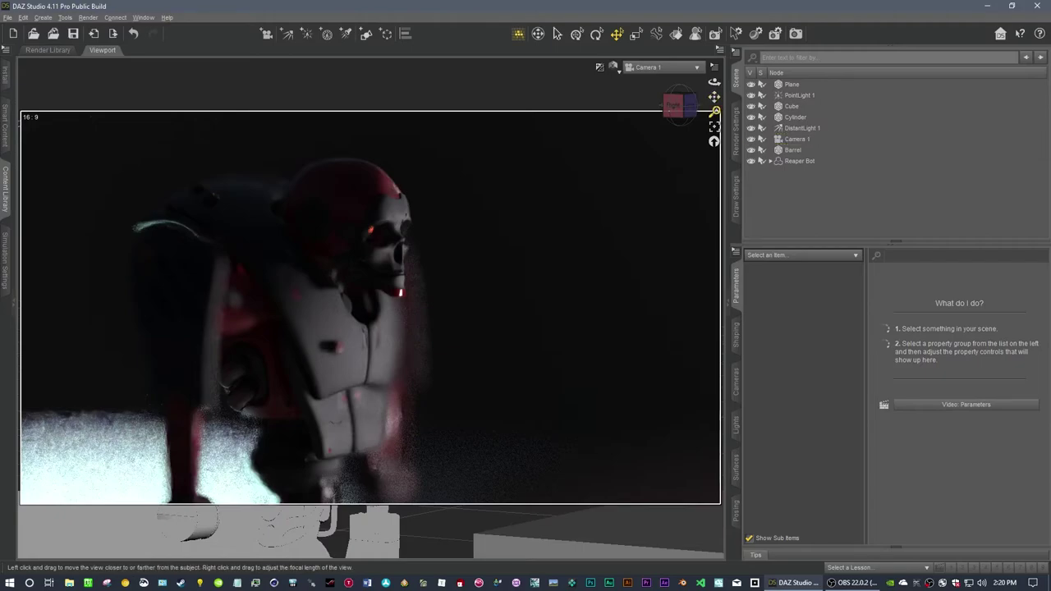
- Close in on the skull at a 1231.40 mm focal length and set Camera 1's Focal Distance to 536.30 and F/Stop to 28.50
mouse_move(715, 111)
mouse_down()
mouse_move(715, 71)
mouse_move(714, 115)
mouse_move(714, 78)
mouse_move(714, 97)
mouse_up()
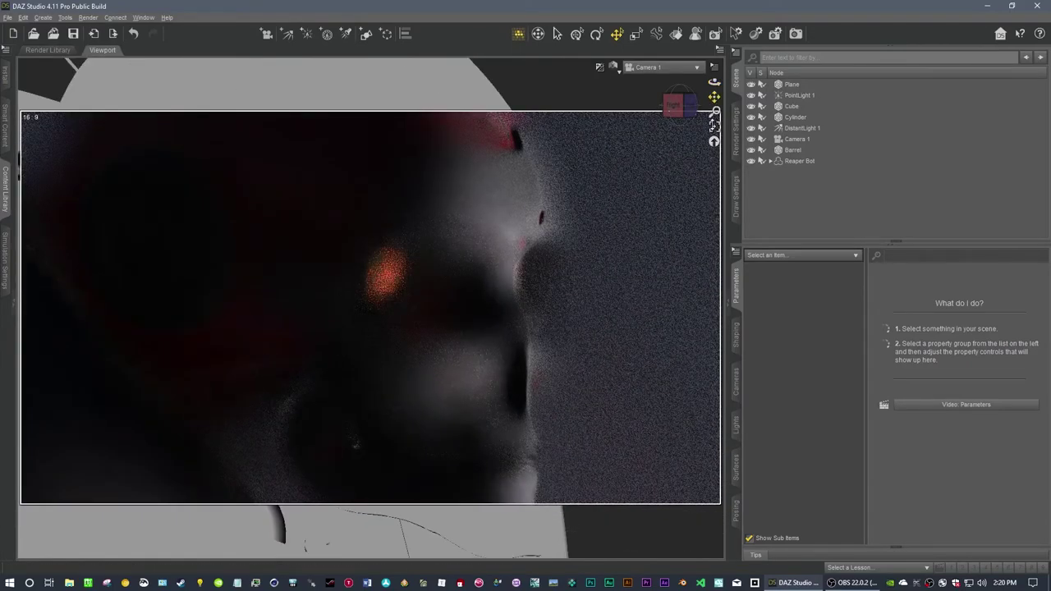
click(795, 139)
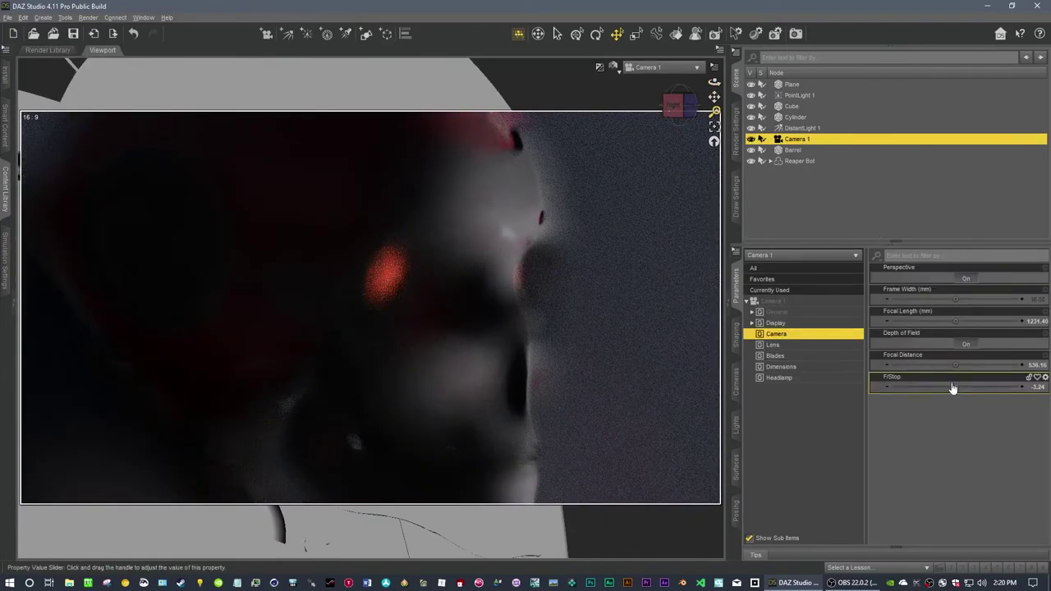
mouse_move(955, 366)
mouse_down()
mouse_move(926, 366)
mouse_move(948, 365)
mouse_up()
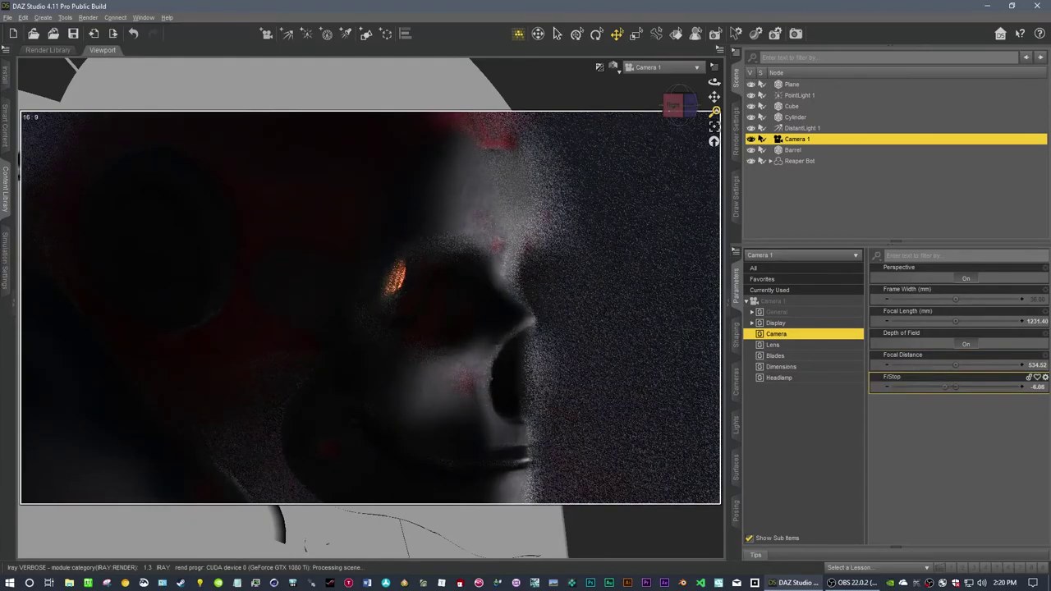
drag(948, 387, 969, 387)
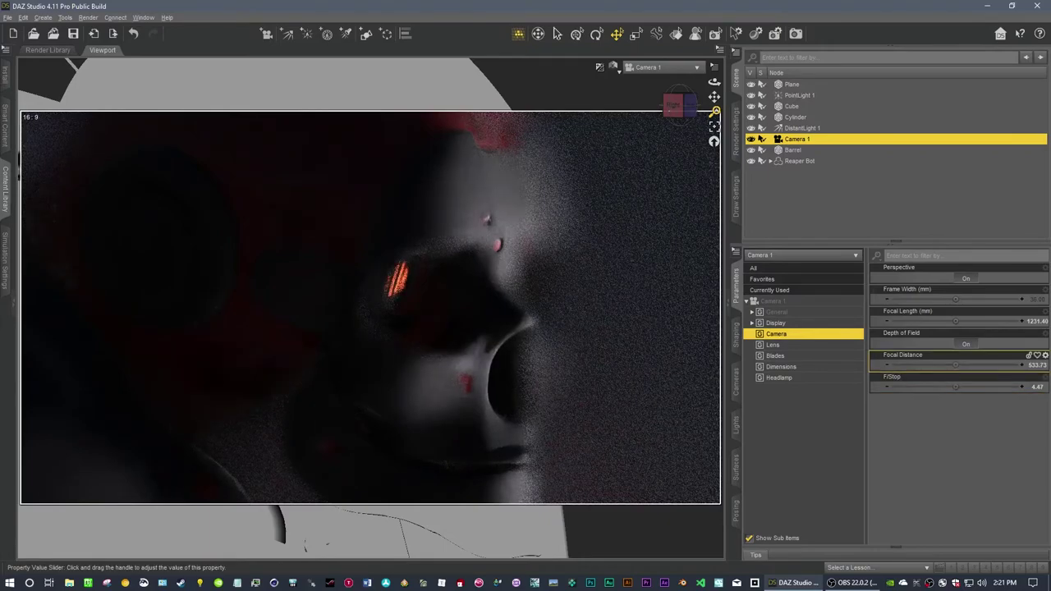
mouse_move(955, 364)
mouse_down()
mouse_move(965, 364)
mouse_move(945, 364)
mouse_up()
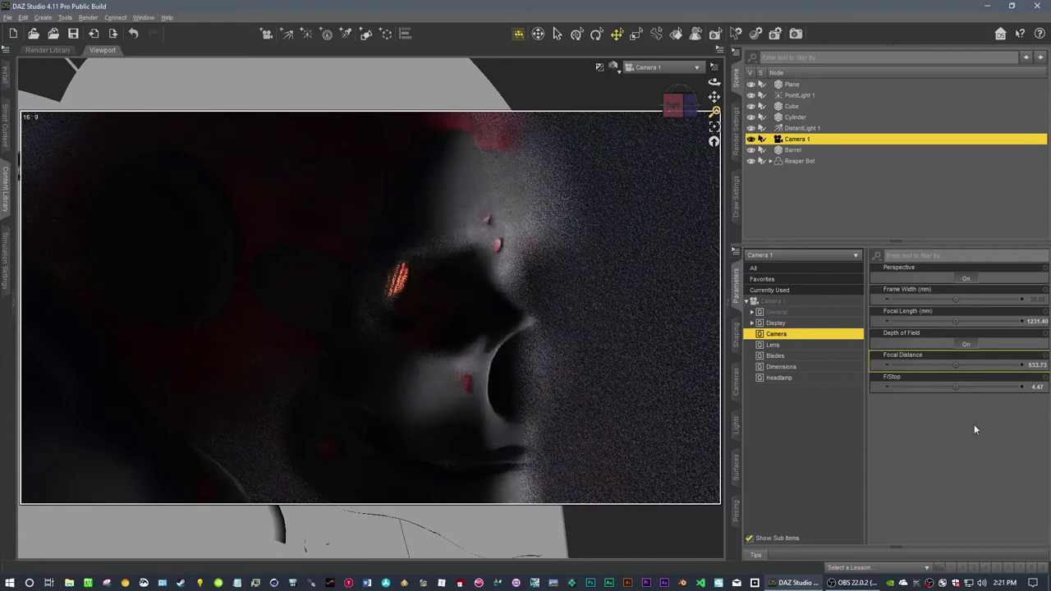
drag(955, 386, 967, 386)
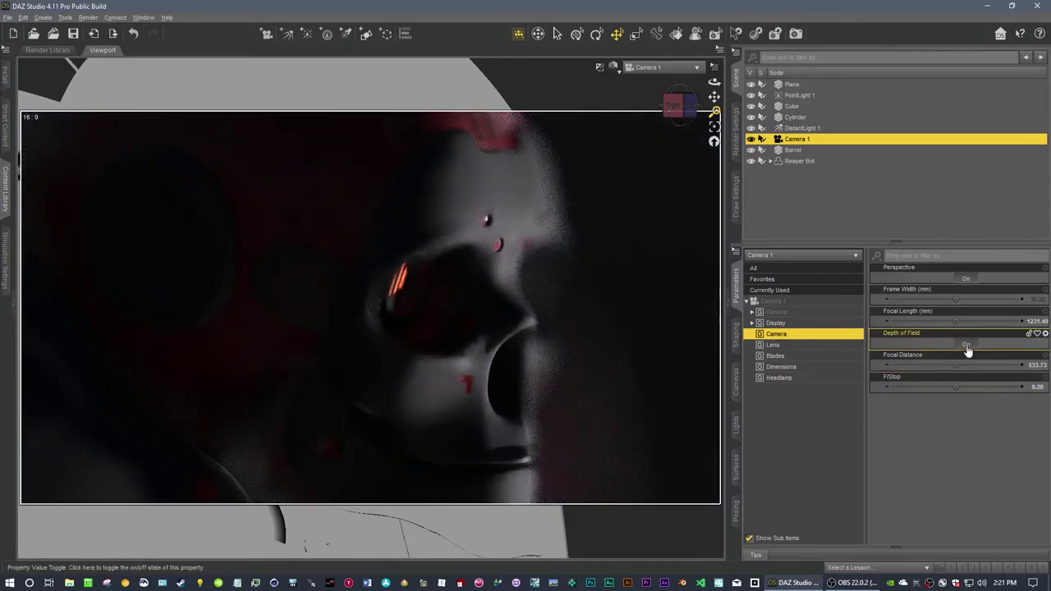
drag(955, 364, 959, 386)
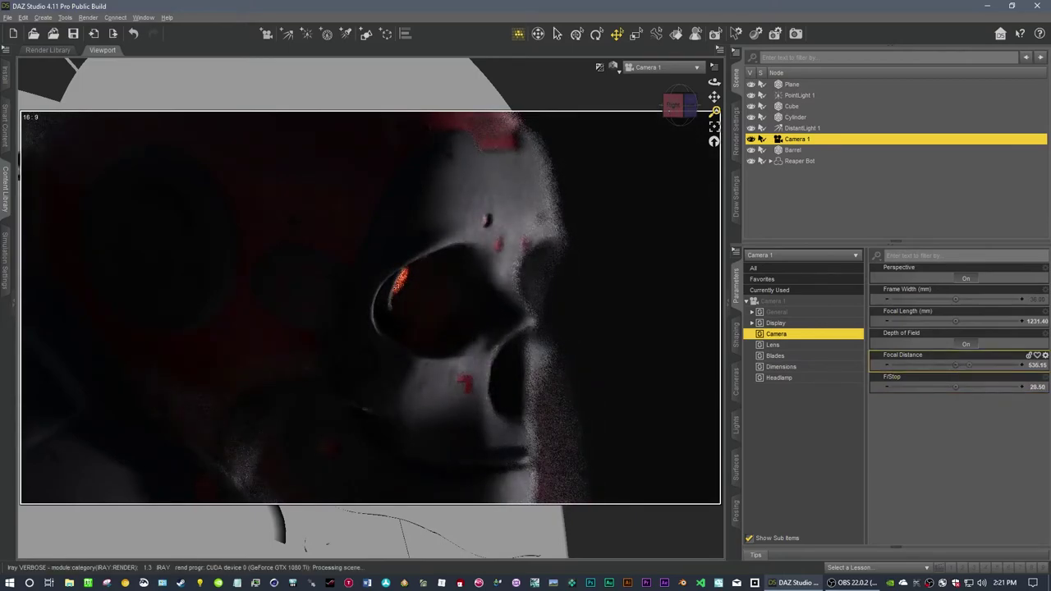
mouse_move(971, 365)
mouse_down()
mouse_move(960, 364)
mouse_move(969, 365)
mouse_up()
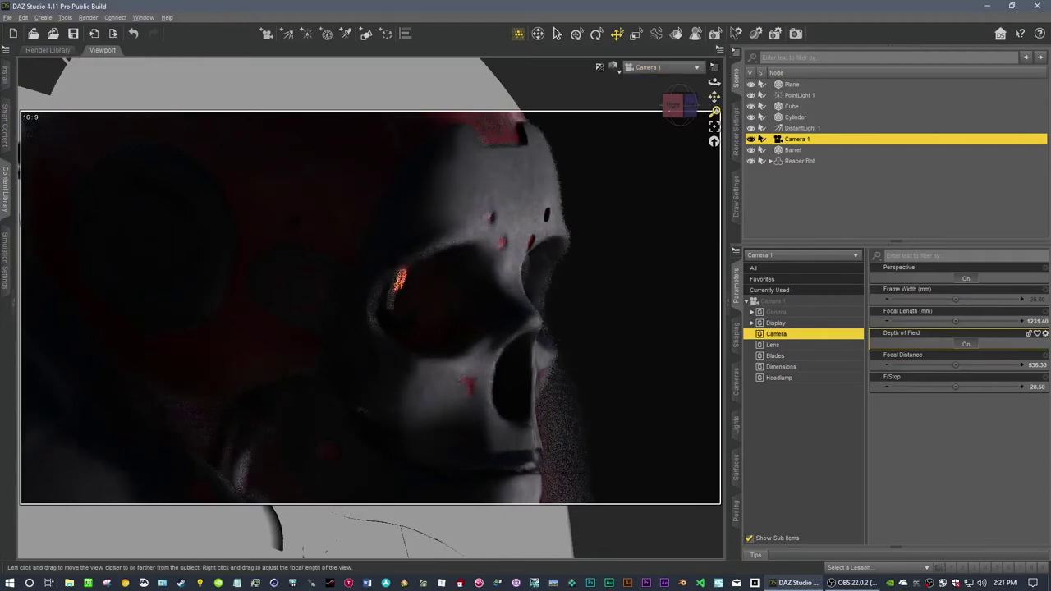
- Shorten Camera 1's focal length until the whole skull and the shoulder are in frame, and clear the selection
right_drag(715, 111, 716, 115)
drag(715, 113, 715, 115)
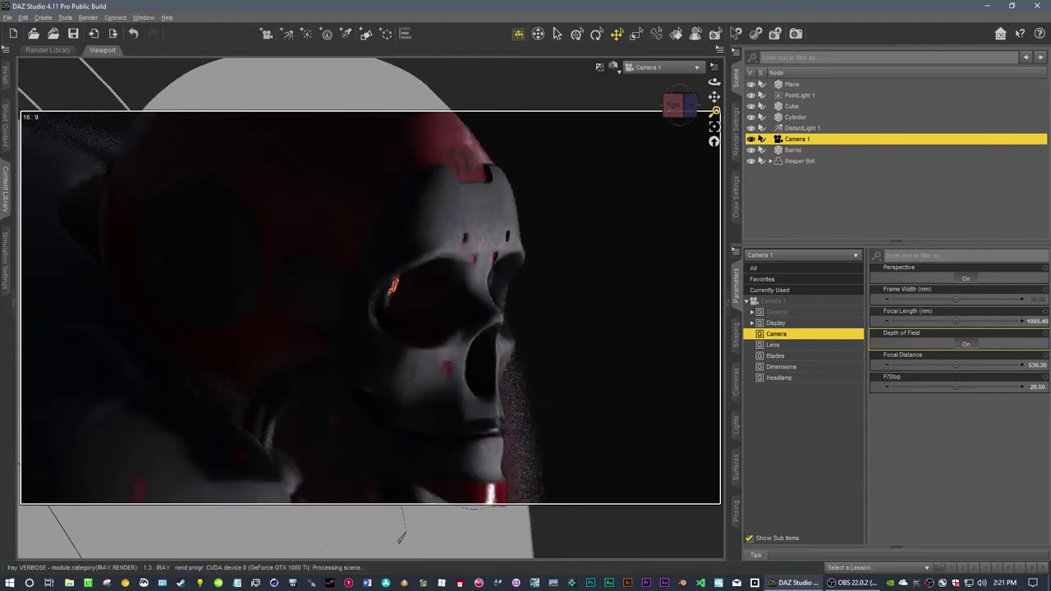
right_drag(715, 112, 715, 110)
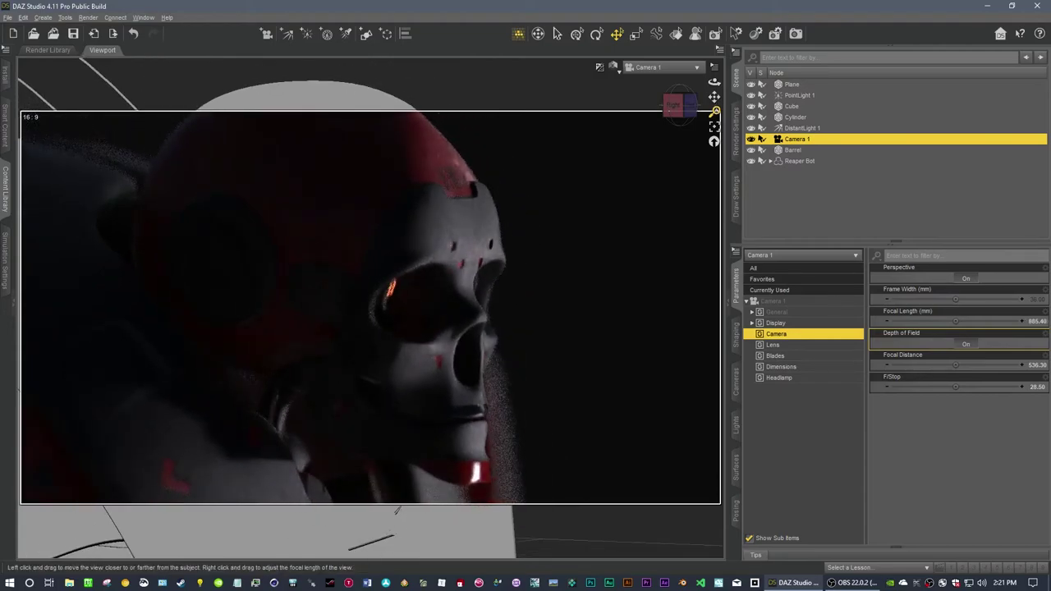
drag(715, 111, 715, 114)
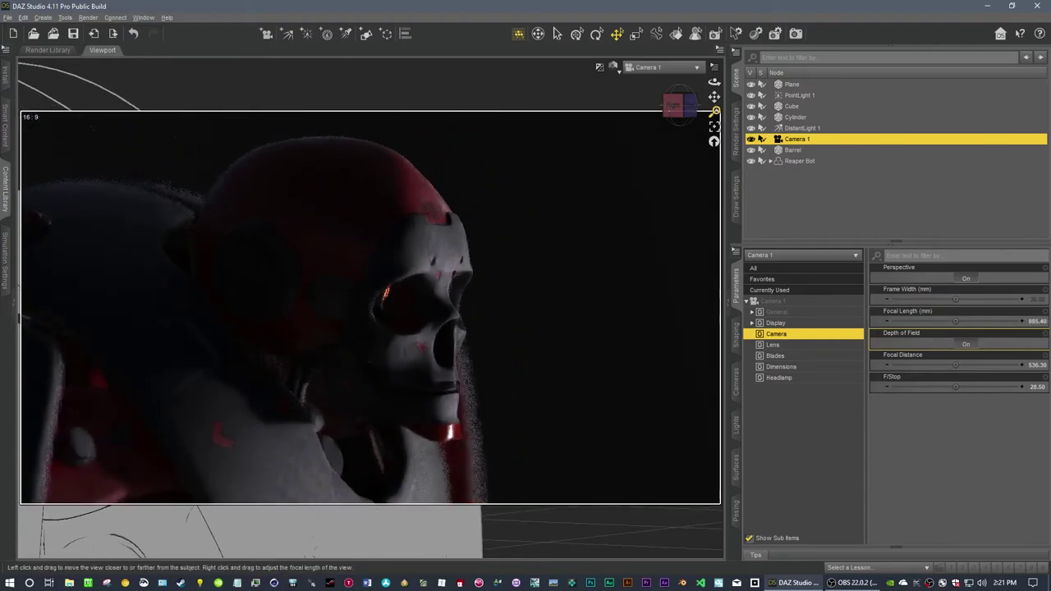
right_drag(716, 111, 715, 112)
click(821, 201)
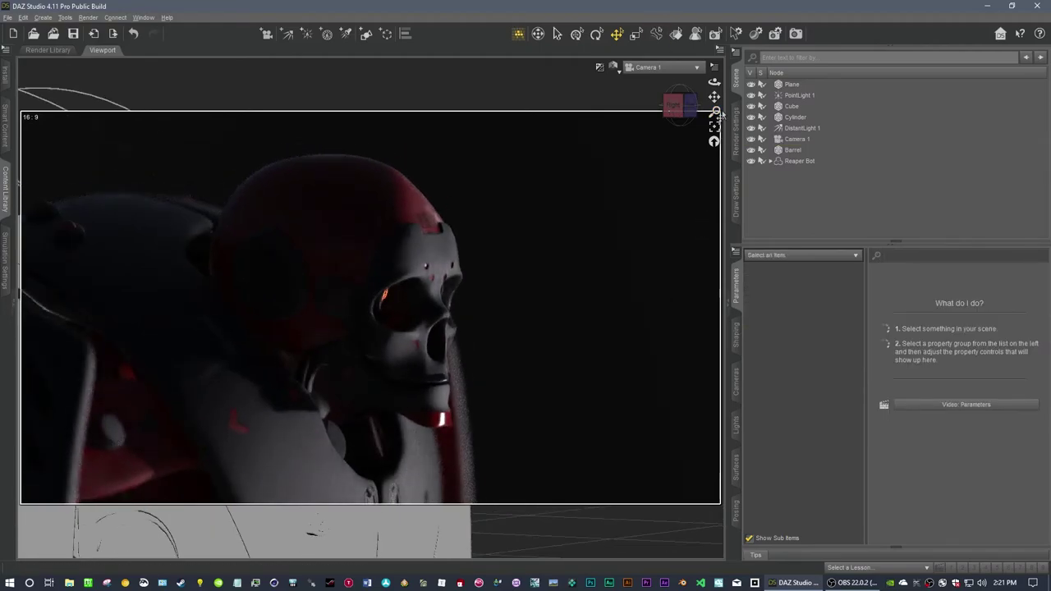
- Reframe Camera 1 on the upper part of the flammable barrel with the Reaper Bot standing in the background
drag(715, 112, 665, 81)
right_drag(714, 97, 717, 72)
drag(704, 93, 702, 93)
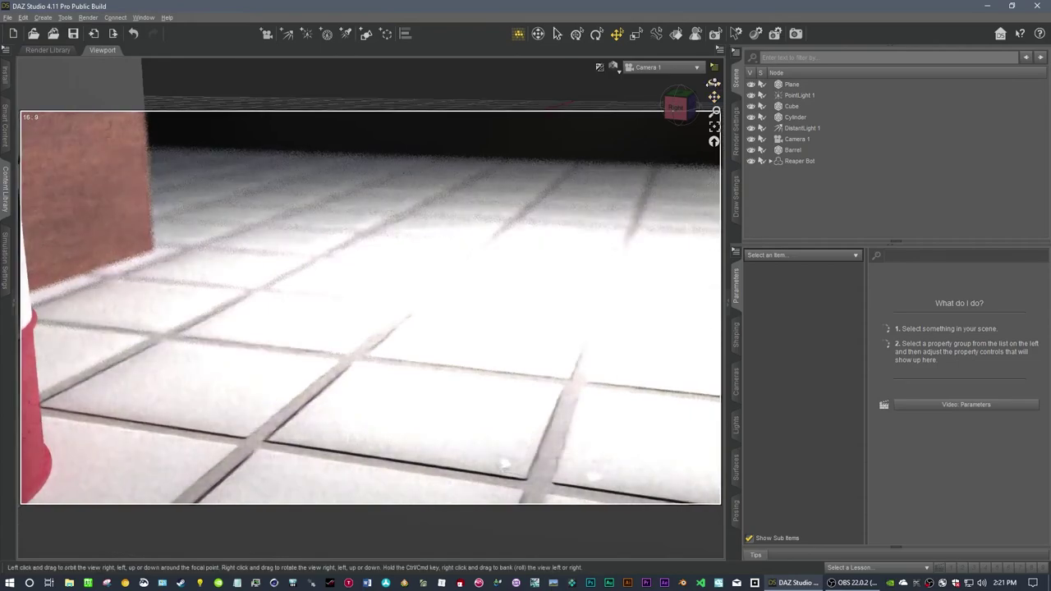
right_drag(714, 82, 679, 86)
mouse_move(715, 97)
mouse_down()
mouse_move(673, 86)
mouse_move(713, 96)
mouse_move(713, 83)
mouse_up()
right_drag(713, 83, 714, 83)
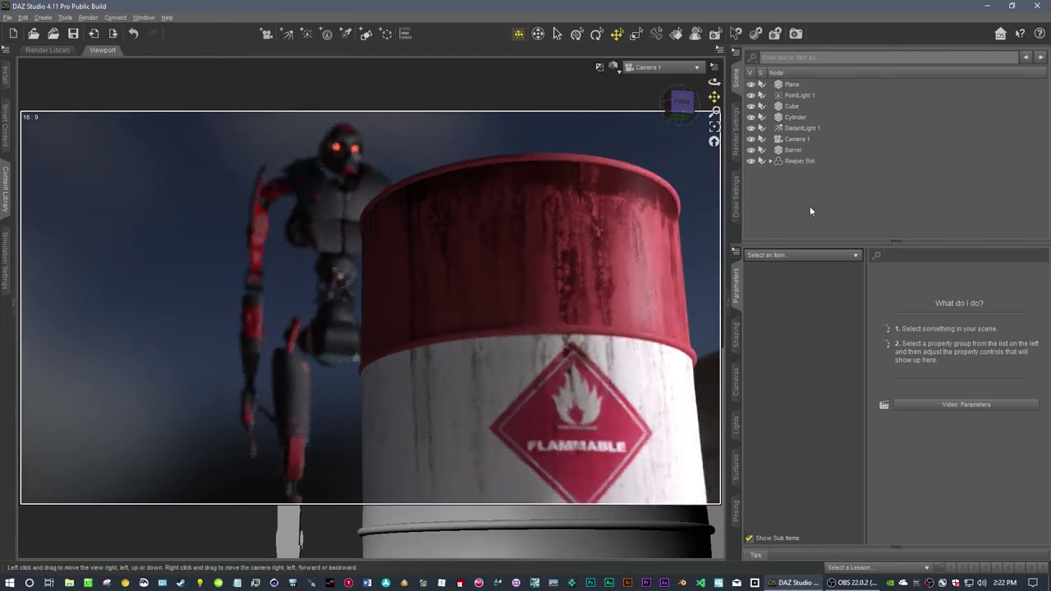
- Adjust Camera 1's Focal Distance to shift the focus between the barrel and the Reaper Bot
click(798, 139)
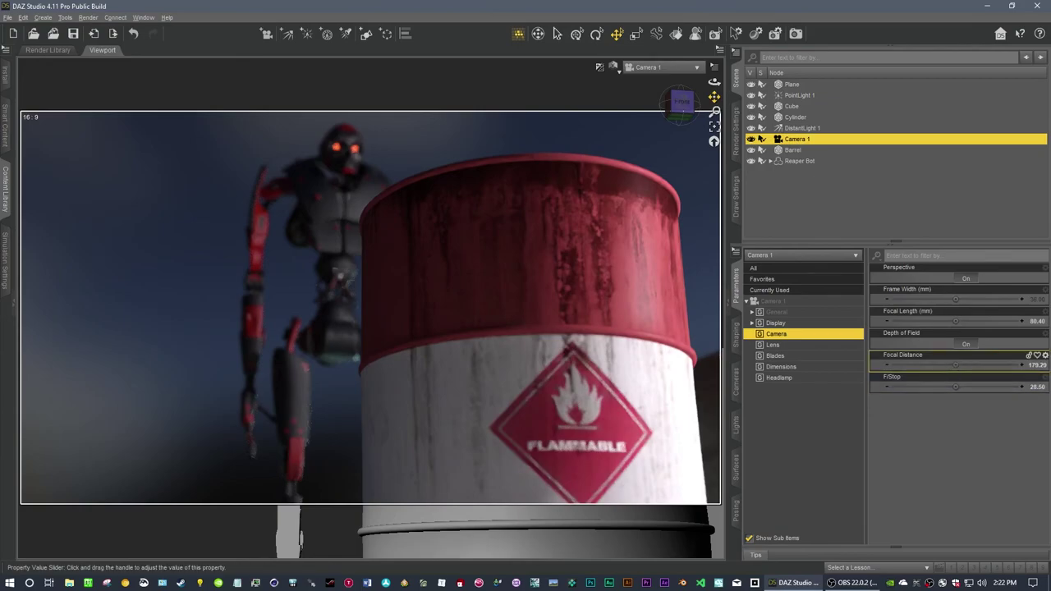
drag(950, 364, 926, 365)
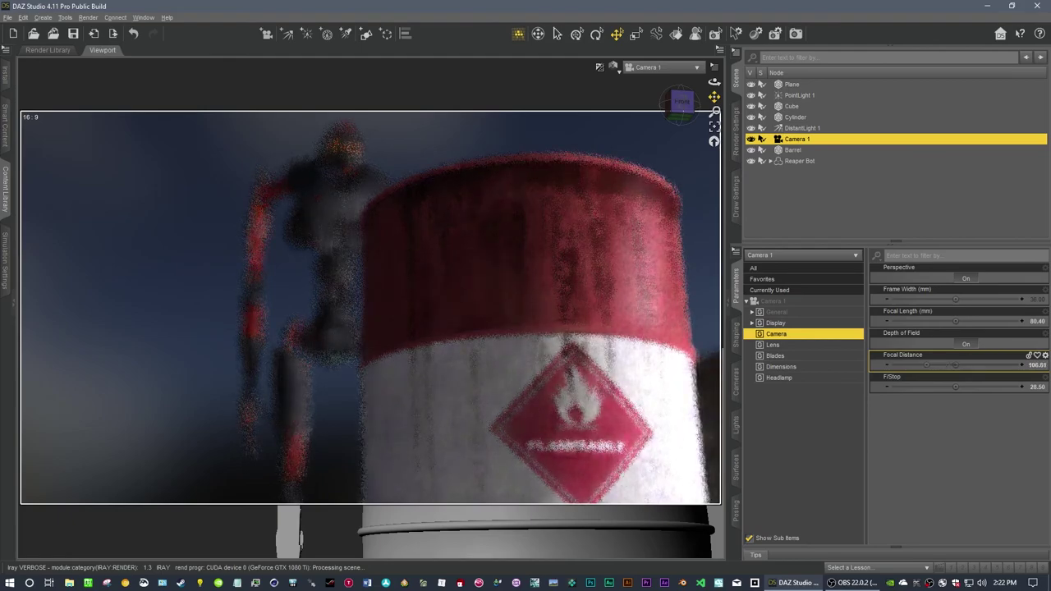